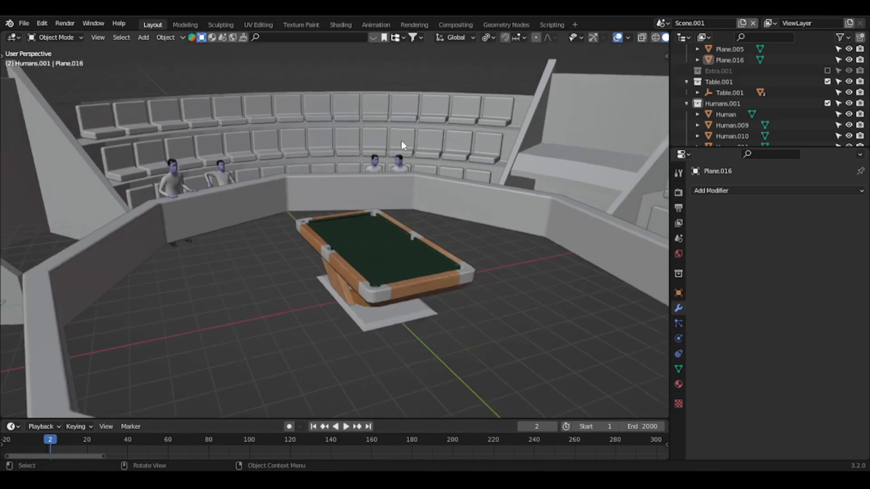
# Step: Exclude the Table.001 collection so the pool table is hidden from the arena
pyautogui.moveTo(390, 151); pyautogui.dragTo(235, 166, button='middle')
pyautogui.keyDown('shift'); pyautogui.moveTo(490, 226); pyautogui.dragTo(297, 217, button='middle'); pyautogui.keyUp('shift')
pyautogui.scroll(-2, 308, 224)
pyautogui.moveTo(329, 243); pyautogui.dragTo(359, 244, button='middle')
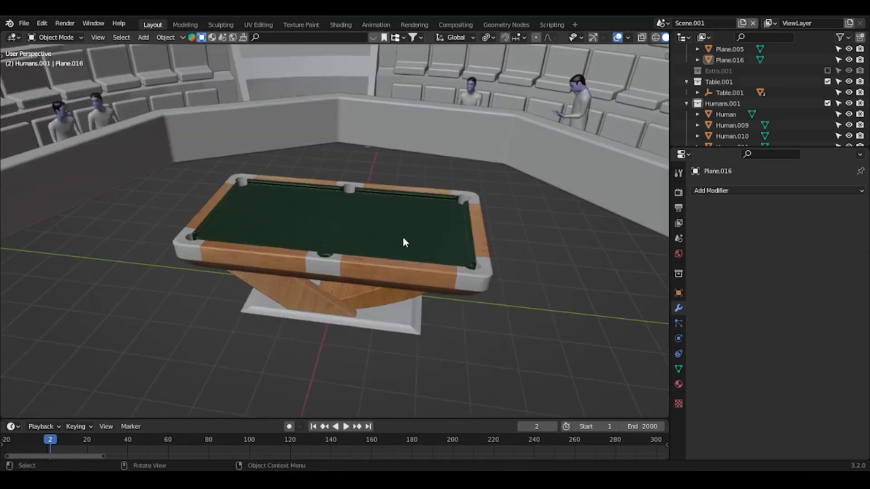
pyautogui.click(826, 82)
pyautogui.moveTo(309, 190); pyautogui.dragTo(470, 230, button='middle')
pyautogui.scroll(3, 331, 243)
# Step: Select the boundary wall around the arena and review its Solidify and Bevel modifier settings
pyautogui.click(365, 155)
pyautogui.scroll(-3, 295, 227)
pyautogui.scroll(3, 354, 232)
pyautogui.moveTo(349, 232)
pyautogui.mouseDown(button='middle')
pyautogui.moveTo(383, 235)
pyautogui.moveTo(362, 240)
pyautogui.mouseUp(button='middle')
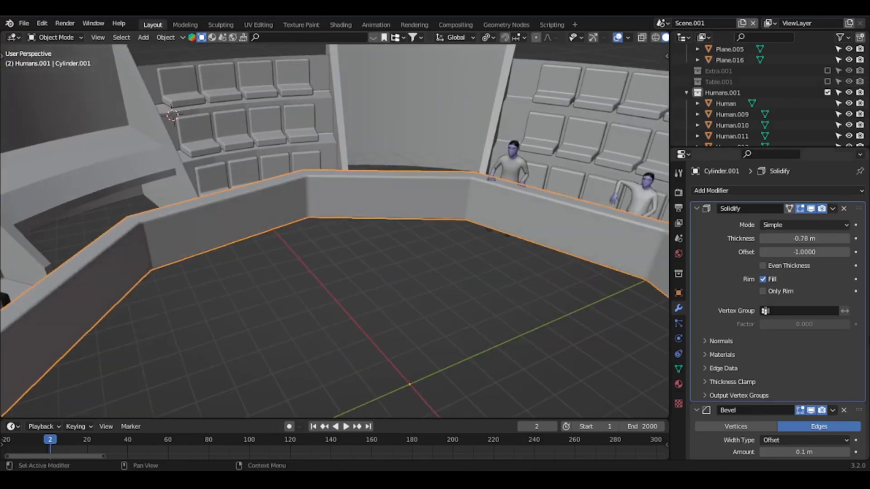
pyautogui.scroll(-5, 821, 319)
pyautogui.scroll(5, 762, 318)
pyautogui.scroll(-4, 723, 401)
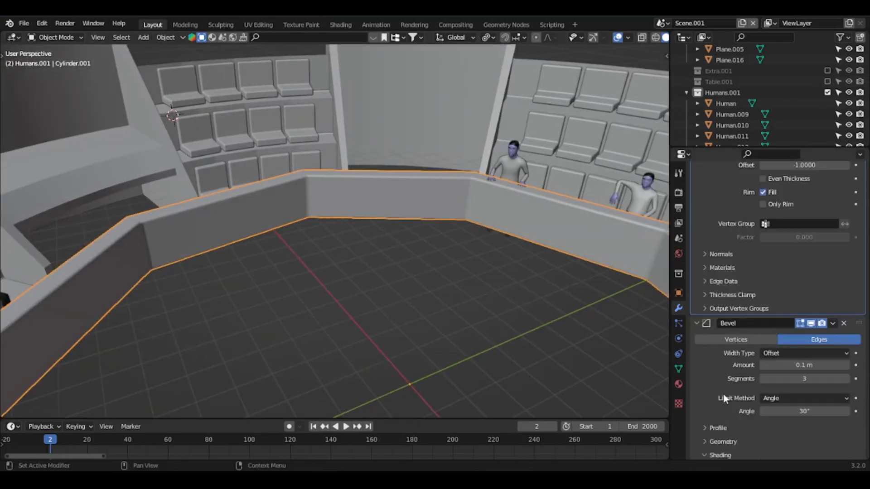
pyautogui.scroll(5, 734, 327)
pyautogui.moveTo(353, 184); pyautogui.dragTo(326, 139, button='middle')
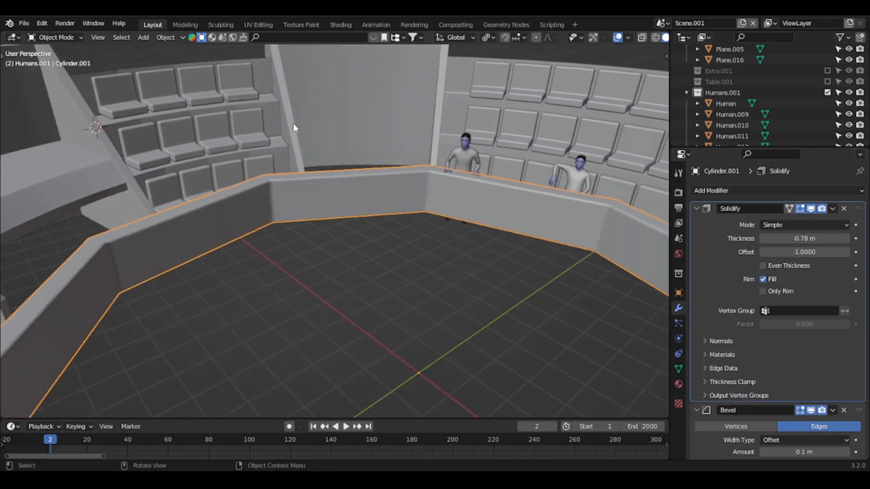
pyautogui.click(269, 123)
pyautogui.click(434, 197)
pyautogui.moveTo(435, 198); pyautogui.dragTo(301, 214, button='middle')
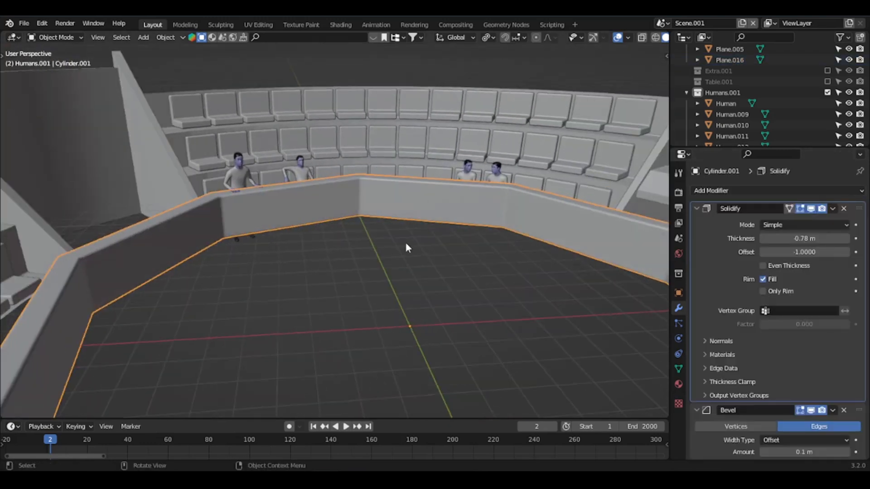
# Step: Switch to File Explorer and locate boundray.fbx in the Environment folder
pyautogui.hotkey('alt', 'Tab')
pyautogui.click(646, 248)
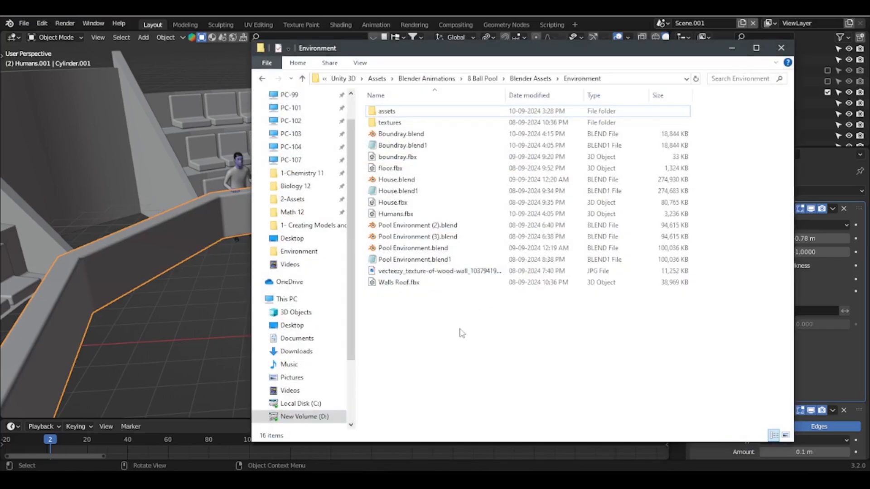
pyautogui.hotkey('alt', 'Tab')
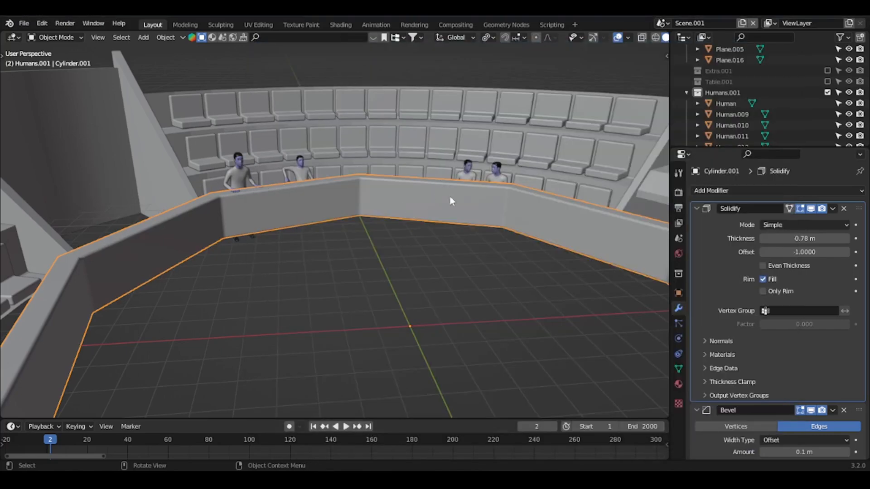
pyautogui.press('g')
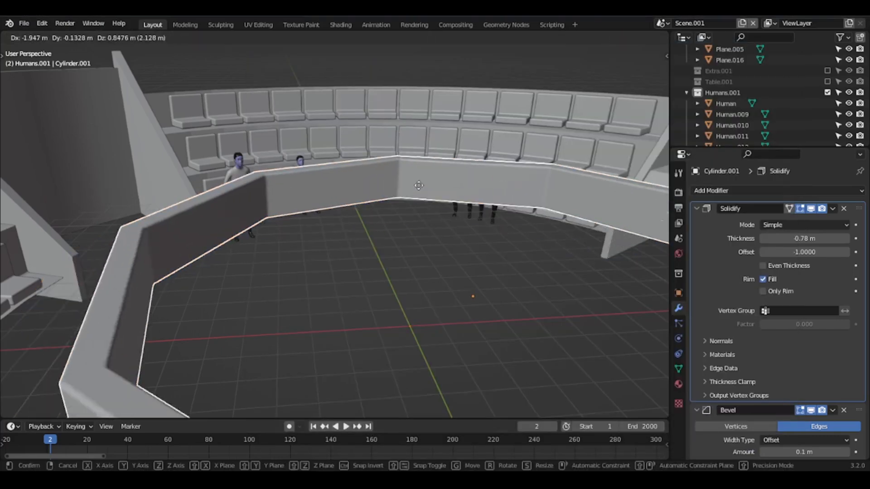
pyautogui.rightClick(254, 203)
pyautogui.hotkey('alt', 'Tab')
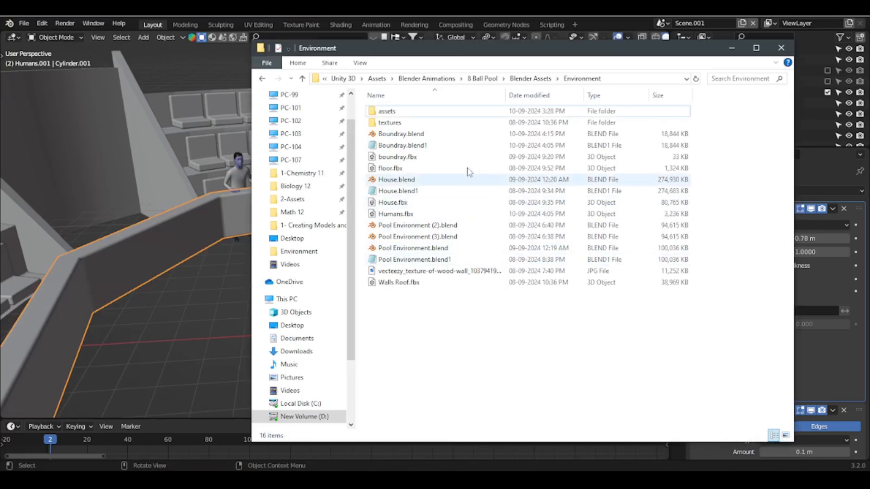
pyautogui.click(394, 159)
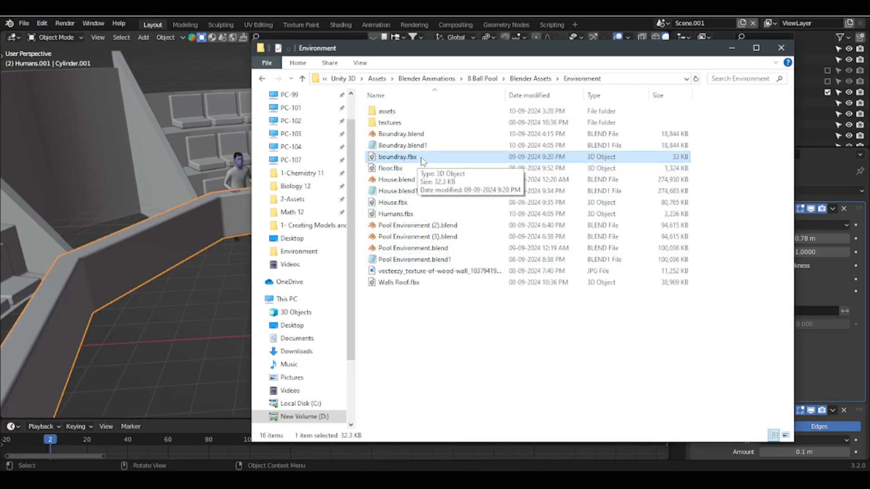
# Step: Switch back to Blender and select the arena's seats
pyautogui.hotkey('alt', 'Tab')
pyautogui.click(381, 145)
pyautogui.moveTo(366, 179); pyautogui.dragTo(316, 186, button='middle')
pyautogui.moveTo(433, 204); pyautogui.dragTo(334, 297, button='middle')
# Step: Check the pool table scene and the FBX folder in Unity, and return to Blender
pyautogui.hotkey('alt', 'Tab')
pyautogui.click(396, 255)
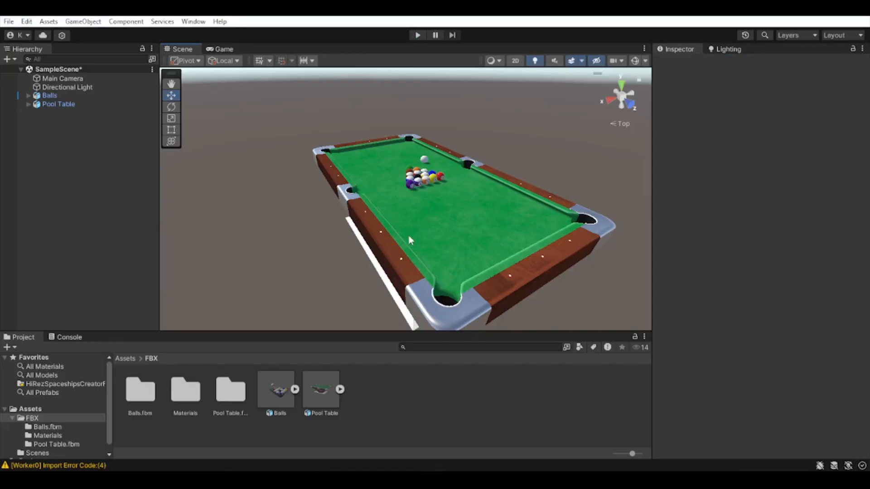
pyautogui.hotkey('alt', 'Tab')
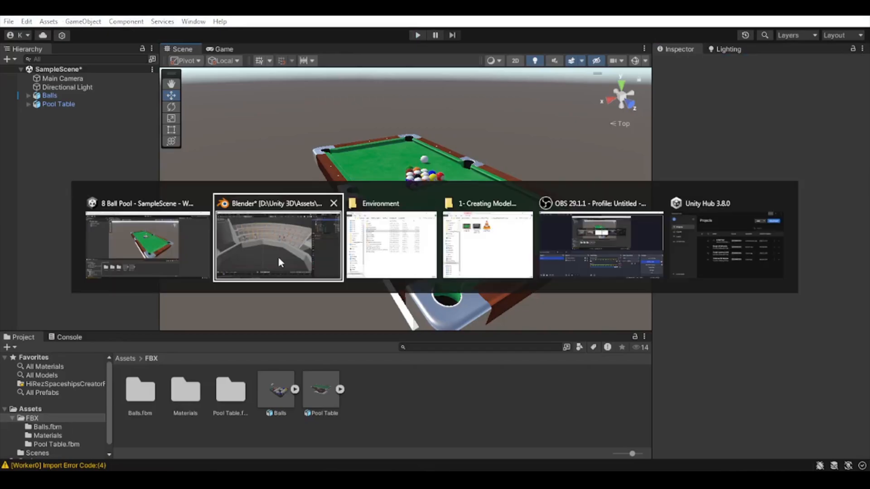
pyautogui.click(268, 248)
# Step: Add the seating stands and the two neighbouring seated humans to the selected seats
pyautogui.moveTo(355, 210); pyautogui.dragTo(393, 223, button='middle')
pyautogui.scroll(2, 393, 219)
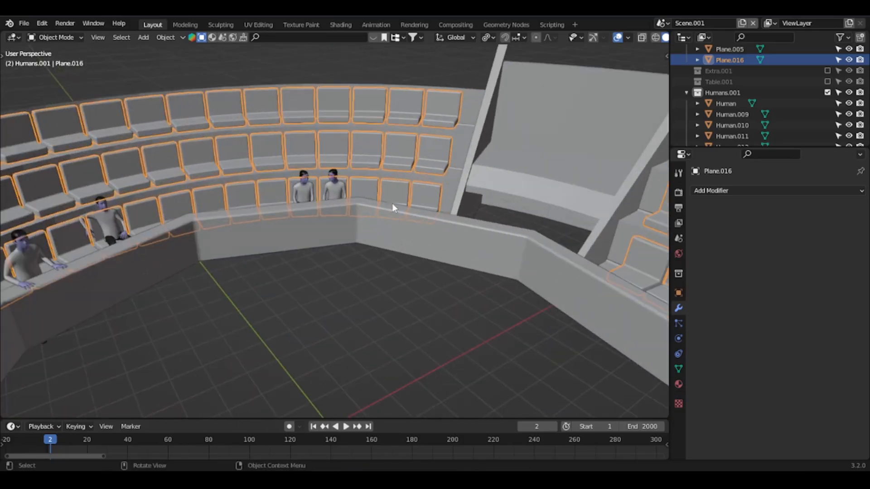
pyautogui.keyDown('shift'); pyautogui.click(499, 147); pyautogui.keyUp('shift')
pyautogui.keyDown('shift'); pyautogui.click(469, 121); pyautogui.keyUp('shift')
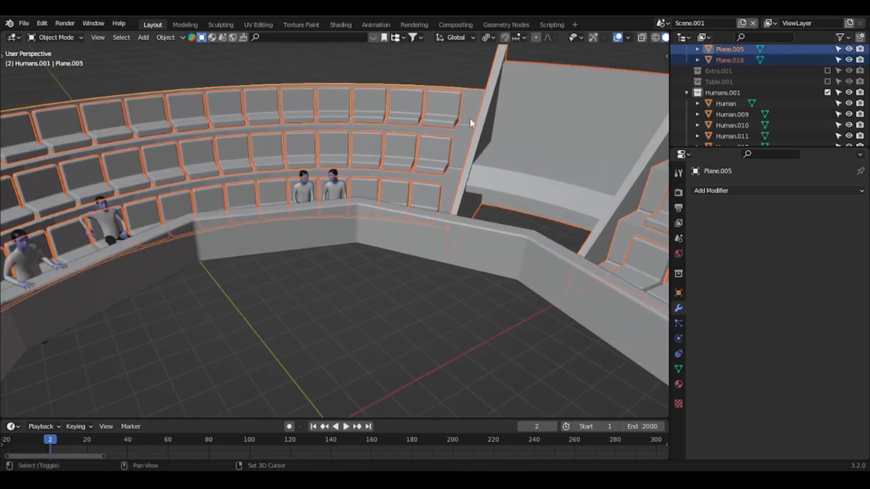
pyautogui.keyDown('shift'); pyautogui.click(340, 181); pyautogui.keyUp('shift')
pyautogui.keyDown('shift'); pyautogui.click(312, 184); pyautogui.keyUp('shift')
pyautogui.moveTo(273, 145); pyautogui.dragTo(448, 159, button='middle')
pyautogui.moveTo(362, 176); pyautogui.dragTo(385, 168, button='middle')
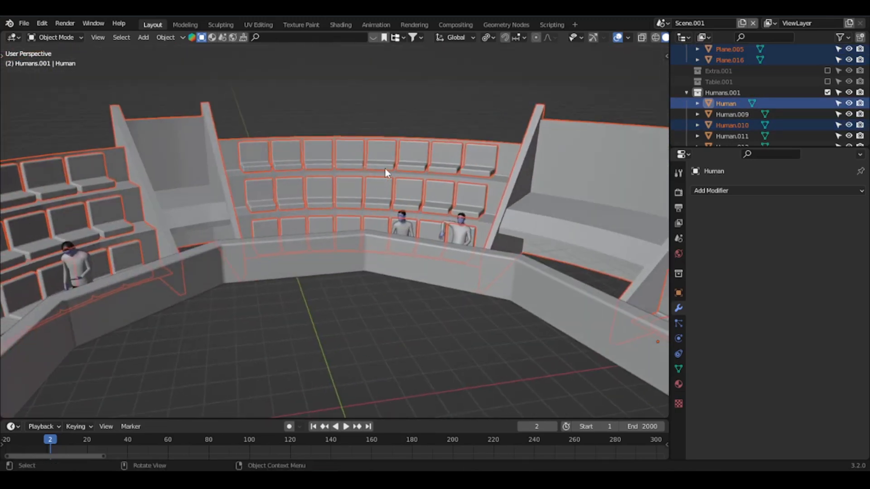
# Step: Switch to File Explorer and select Humans.fbx together with boundray.fbx in the Environment folder
pyautogui.hotkey('alt', 'Tab')
pyautogui.hotkey('alt', 'Tab')
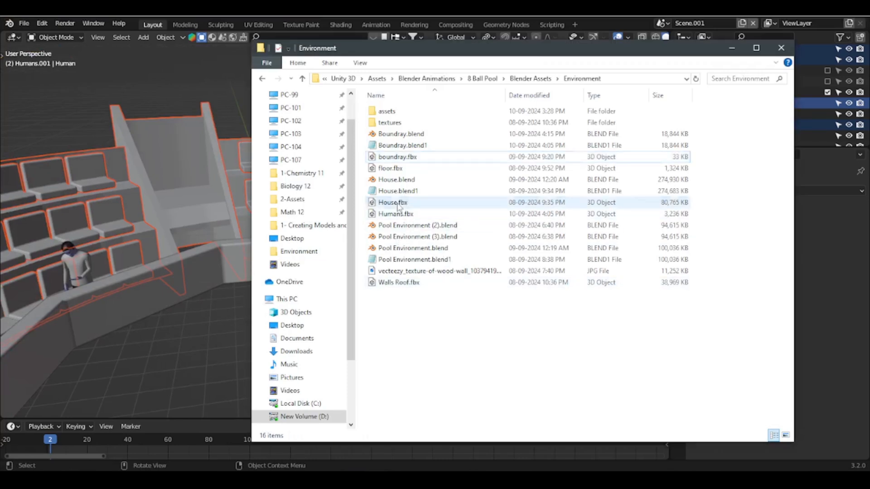
pyautogui.click(408, 215)
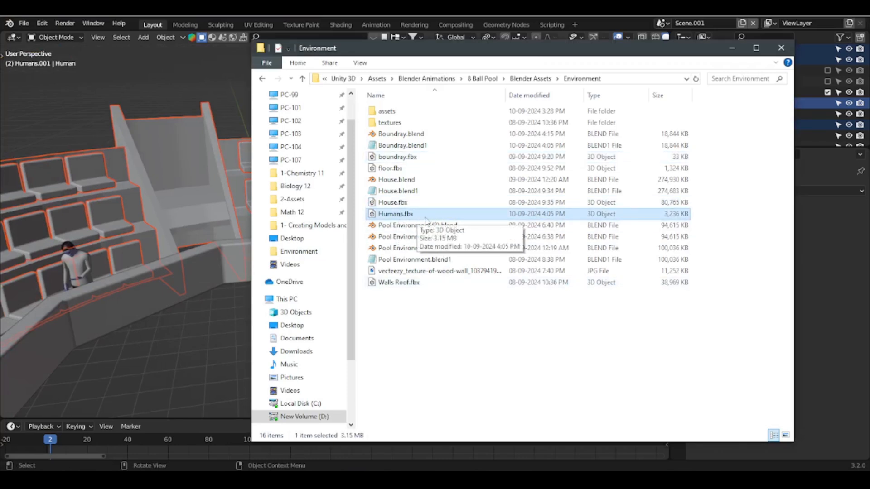
pyautogui.click(398, 157)
# Step: Import boundray.fbx and Humans.fbx from the Environment folder into the Unity project's Assets > FBX folder
pyautogui.hotkey('alt', 'Tab')
pyautogui.press('Tab')
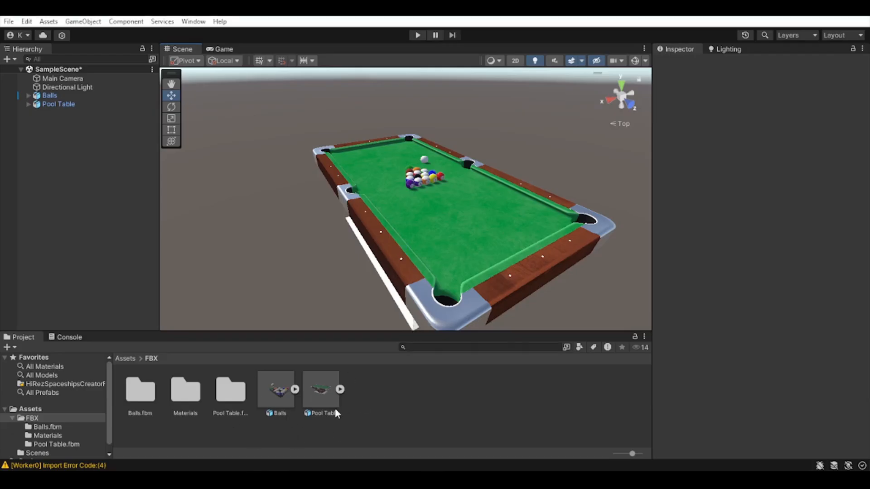
pyautogui.hotkey('alt', 'Tab')
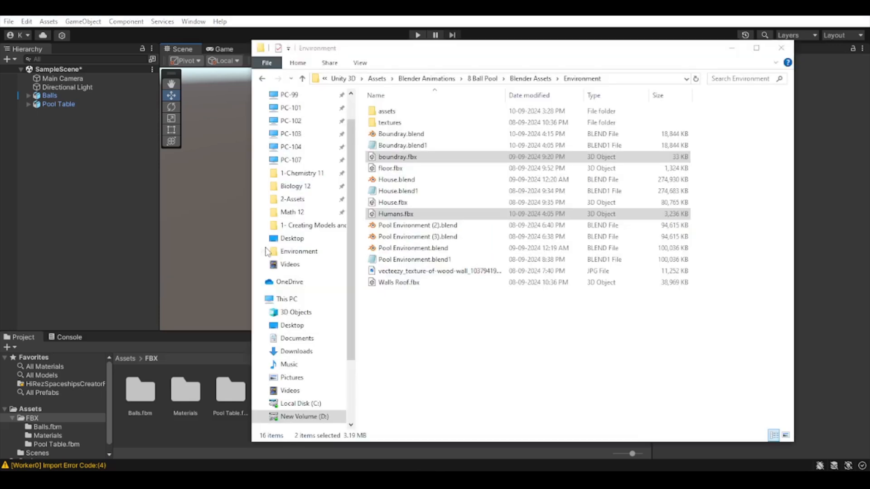
pyautogui.keyDown('ctrl'); pyautogui.click(399, 214); pyautogui.keyUp('ctrl')
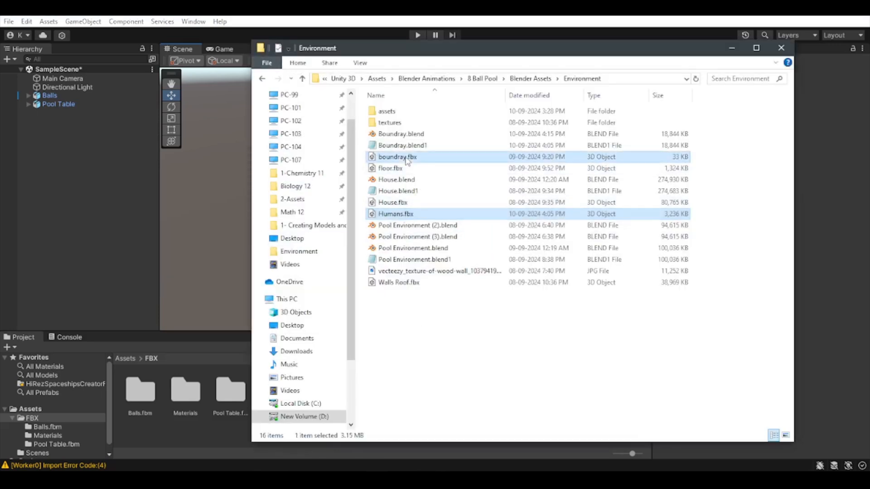
pyautogui.moveTo(385, 160); pyautogui.dragTo(549, 353)
pyautogui.hotkey('alt', 'Tab')
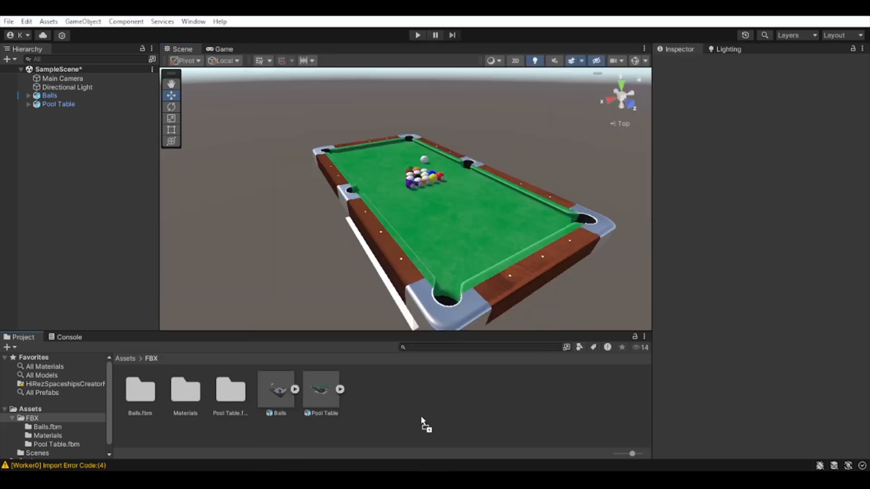
pyautogui.moveTo(415, 406); pyautogui.dragTo(415, 406)
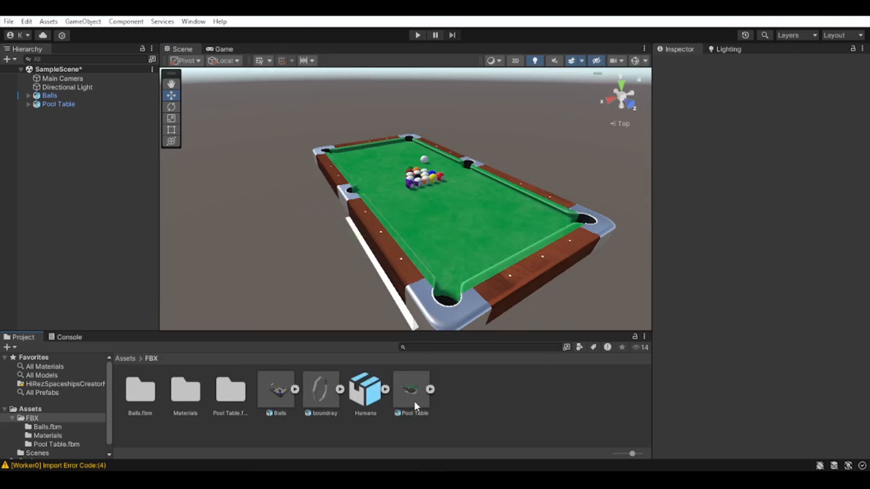
# Step: Preview the imported boundray and Humans models with their material import settings
pyautogui.click(325, 415)
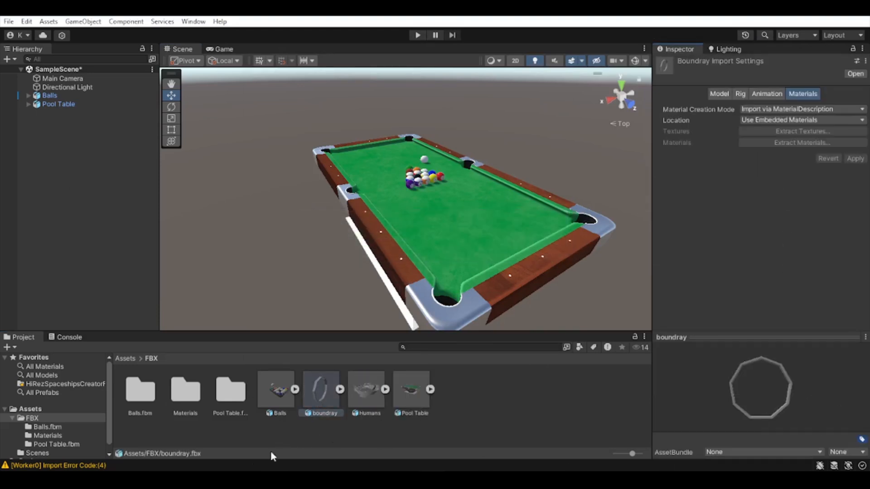
pyautogui.click(366, 392)
pyautogui.moveTo(758, 387)
pyautogui.mouseDown()
pyautogui.moveTo(748, 358)
pyautogui.moveTo(766, 395)
pyautogui.mouseUp()
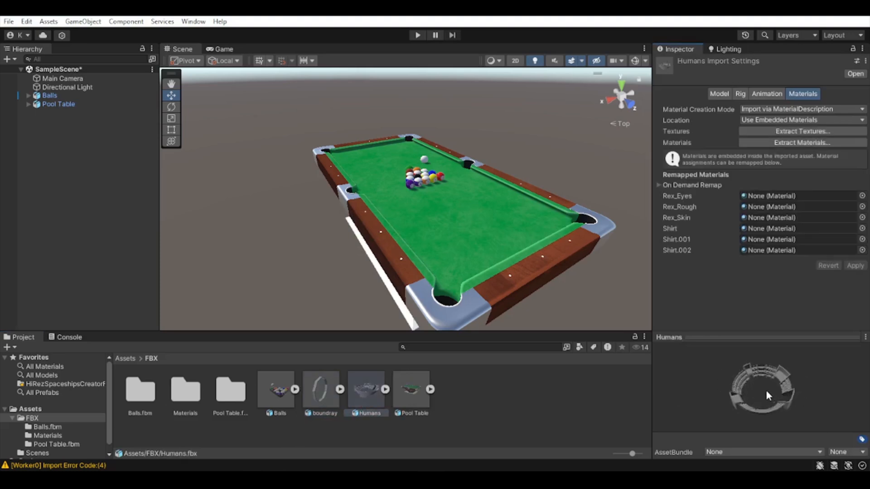
# Step: Set the Humans model's material location to Use External Materials (Legacy), apply it and ignore the normal map fix
pyautogui.click(814, 120)
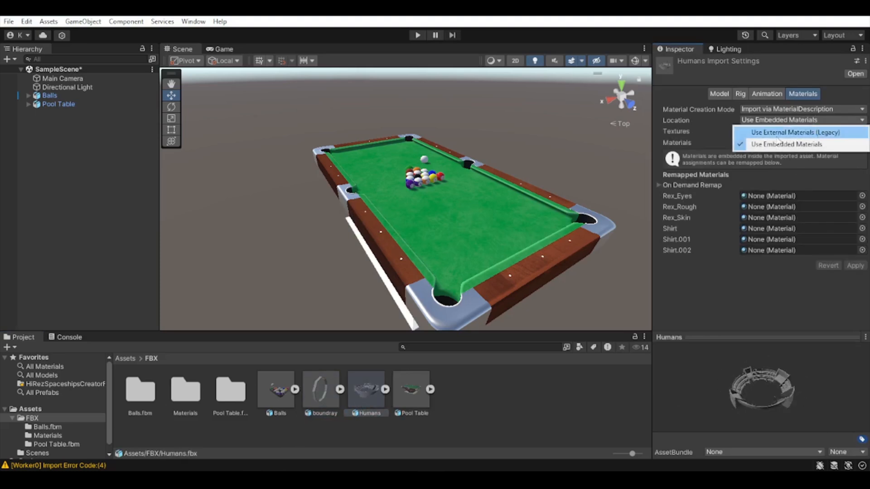
pyautogui.click(813, 131)
pyautogui.click(856, 194)
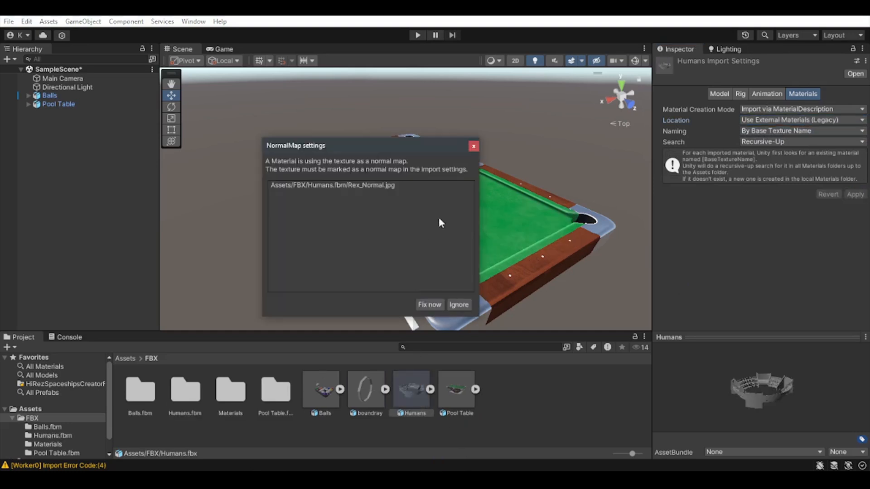
pyautogui.click(459, 305)
# Step: Examine the boundray model's import settings and preview, and compare it with the arena in Blender
pyautogui.click(376, 414)
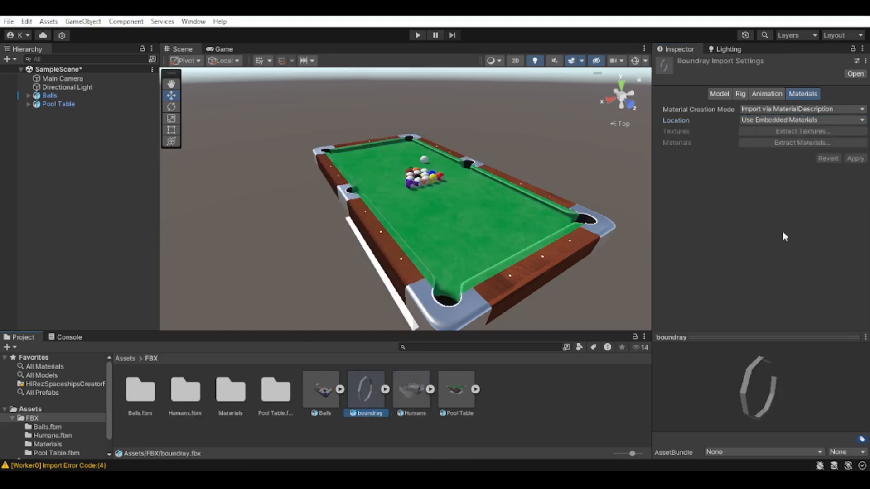
pyautogui.moveTo(820, 364); pyautogui.dragTo(770, 393)
pyautogui.hotkey('alt', 'Tab')
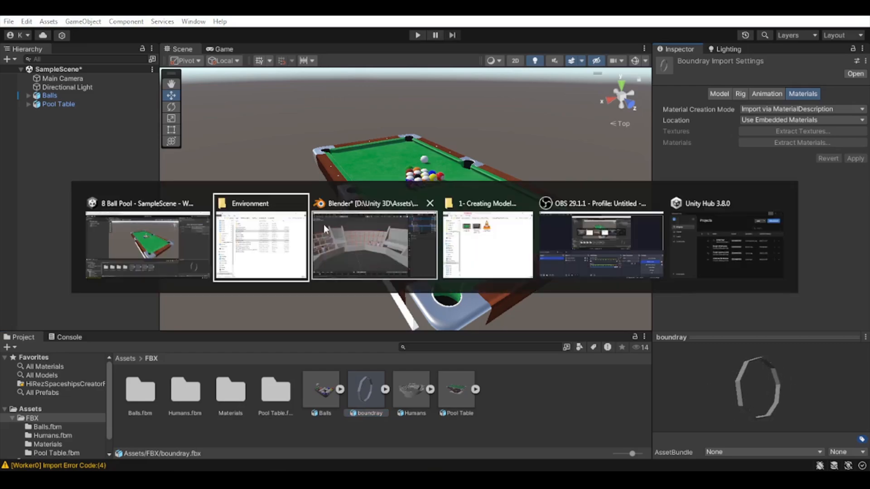
pyautogui.click(337, 222)
pyautogui.click(369, 314)
pyautogui.scroll(2, 291, 280)
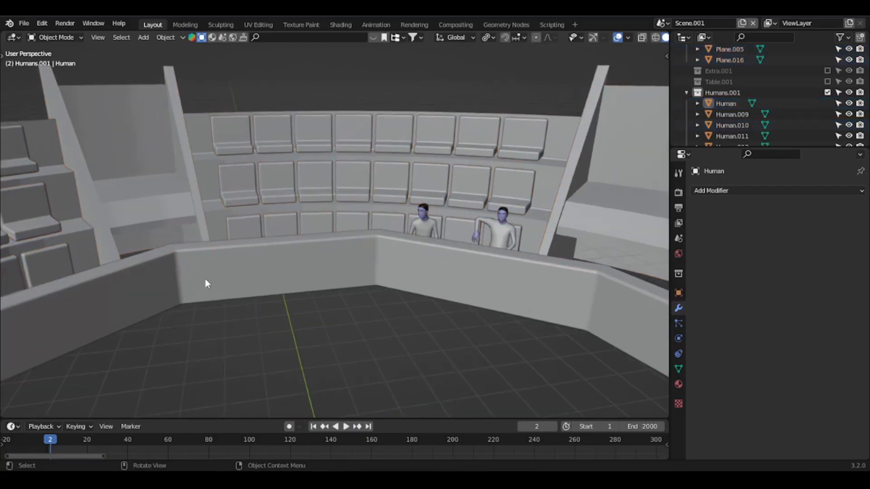
pyautogui.moveTo(386, 309); pyautogui.dragTo(444, 314, button='middle')
pyautogui.moveTo(361, 284); pyautogui.dragTo(351, 262, button='middle')
pyautogui.moveTo(290, 261); pyautogui.dragTo(374, 285, button='middle')
# Step: Select the boundary wall in Blender and check its material slots
pyautogui.hotkey('alt', 'Tab')
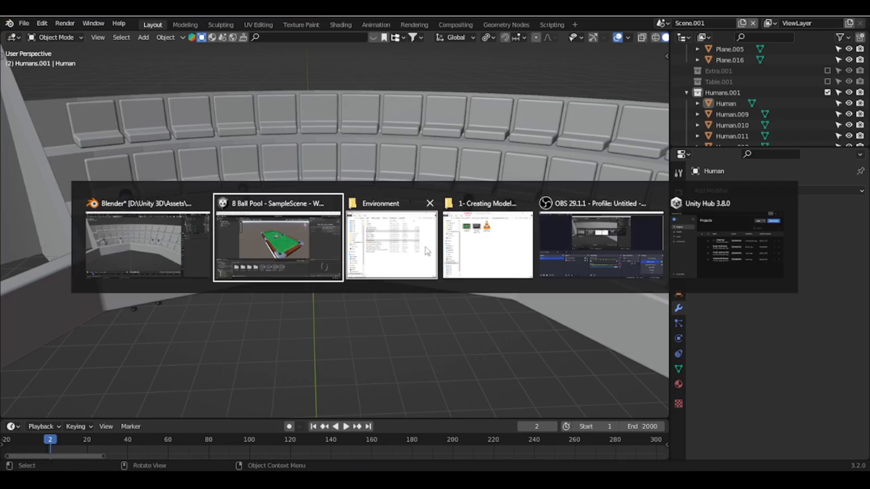
pyautogui.click(126, 234)
pyautogui.click(497, 285)
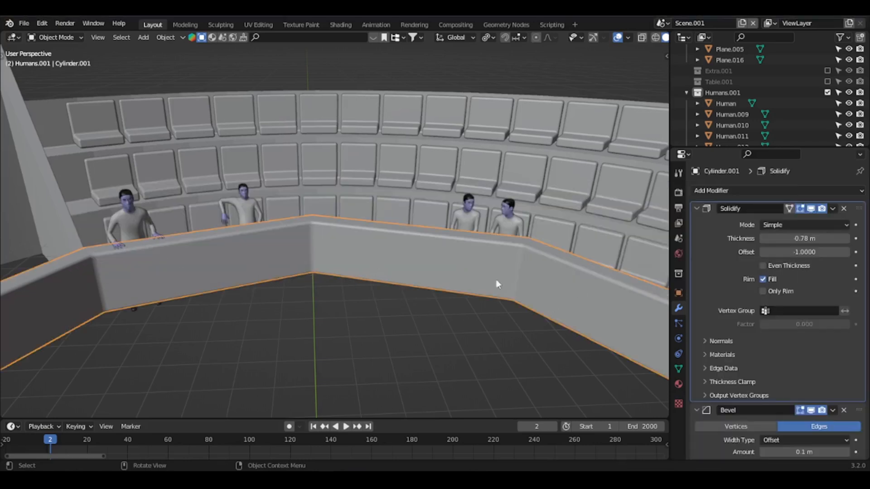
pyautogui.click(679, 382)
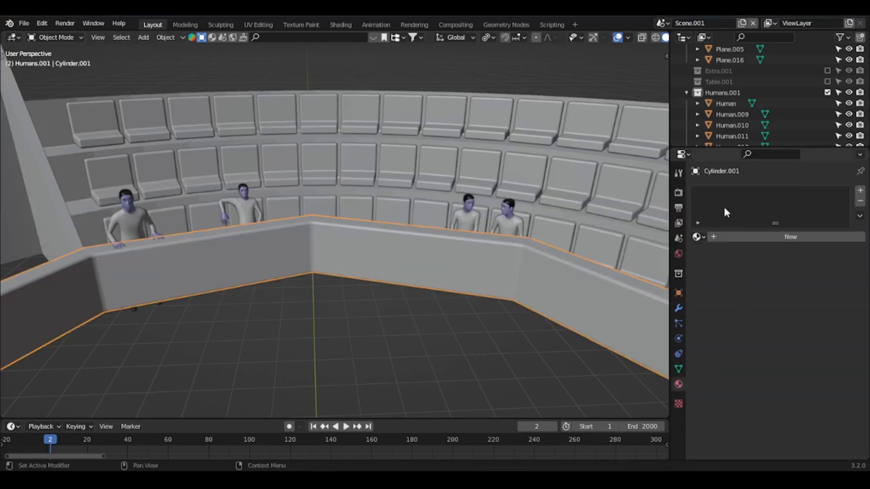
# Step: Switch to Unity, check the boundray model's material location options, and select the Humans model
pyautogui.hotkey('alt', 'Tab')
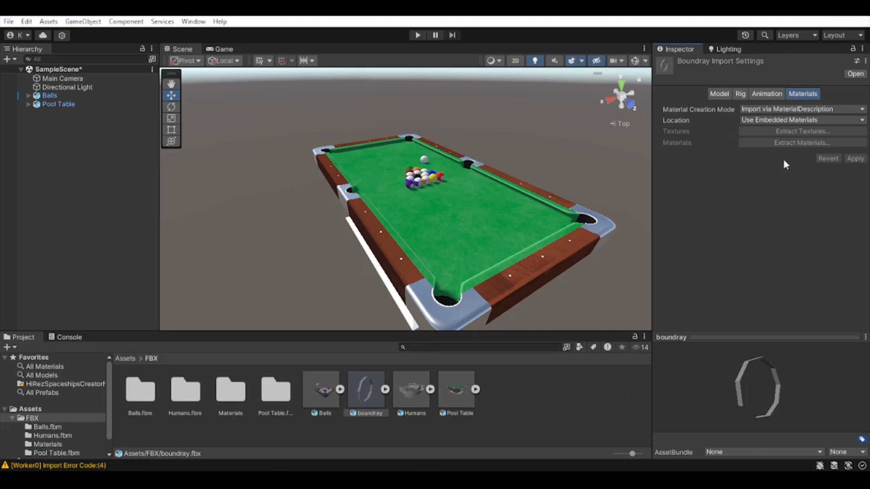
pyautogui.click(797, 120)
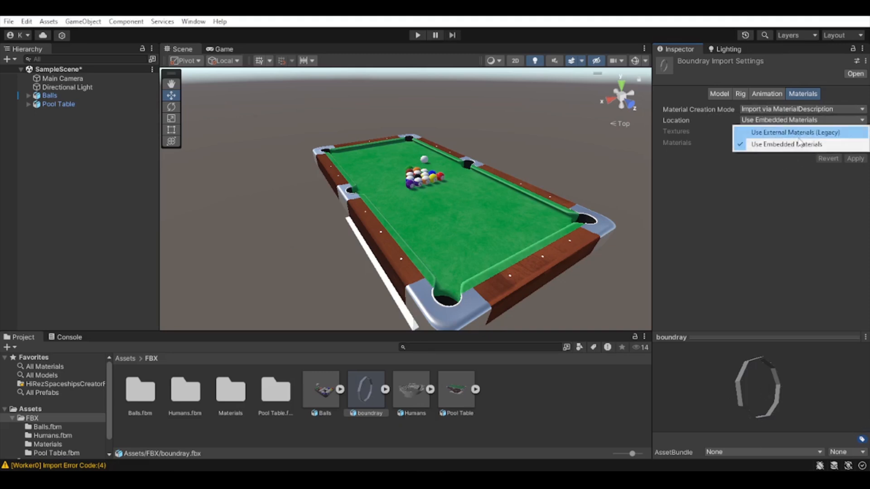
pyautogui.click(416, 394)
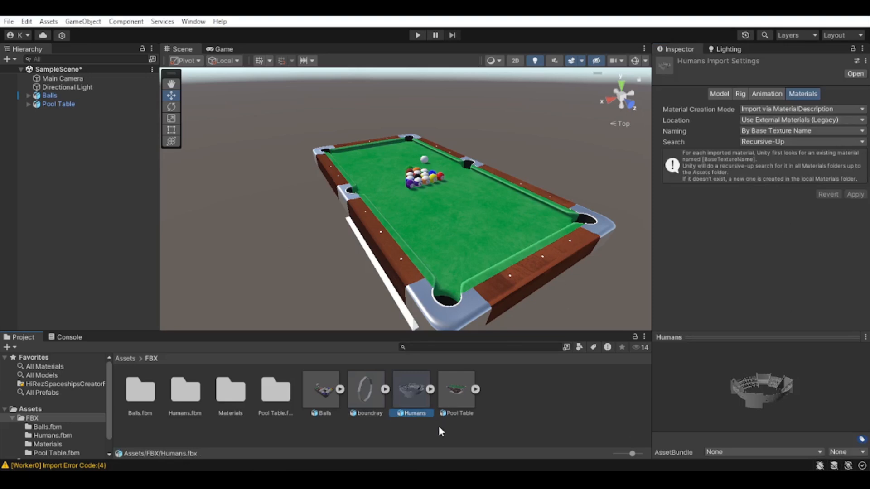
# Step: Add the Humans model and the boundray model to the scene
pyautogui.moveTo(388, 360); pyautogui.dragTo(70, 191)
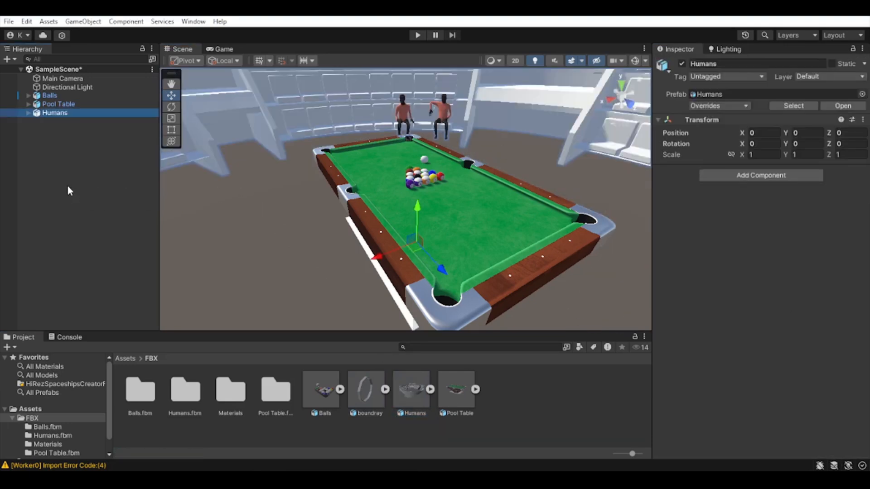
pyautogui.scroll(-5, 455, 243)
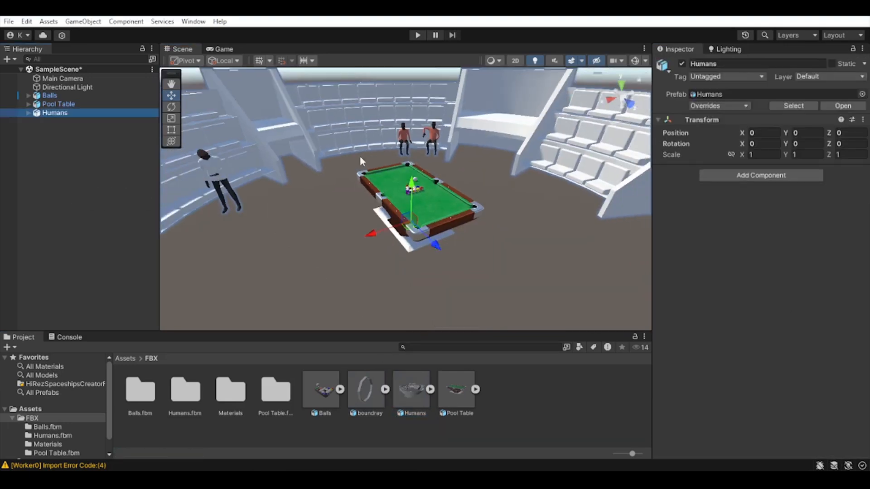
pyautogui.click(370, 148)
pyautogui.moveTo(488, 255); pyautogui.dragTo(407, 177, button='right')
pyautogui.moveTo(366, 390); pyautogui.dragTo(48, 203)
# Step: Scale the Pool Table uniformly to 1.3
pyautogui.moveTo(376, 213); pyautogui.dragTo(512, 237, button='right')
pyautogui.click(523, 264)
pyautogui.press('d')
pyautogui.press('s')
pyautogui.click(768, 155)
pyautogui.write('1.3')
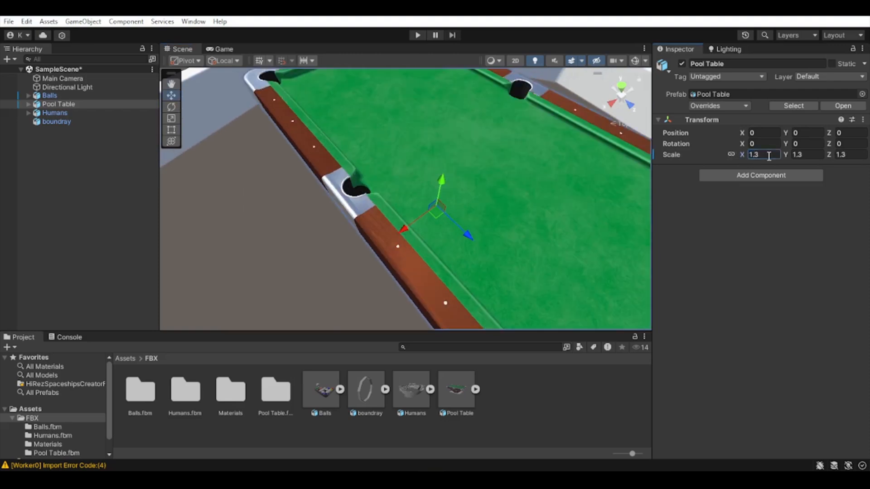
# Step: Raise the Balls above the enlarged table's cloth to about Y 2.75
pyautogui.scroll(-5, 354, 240)
pyautogui.click(65, 96)
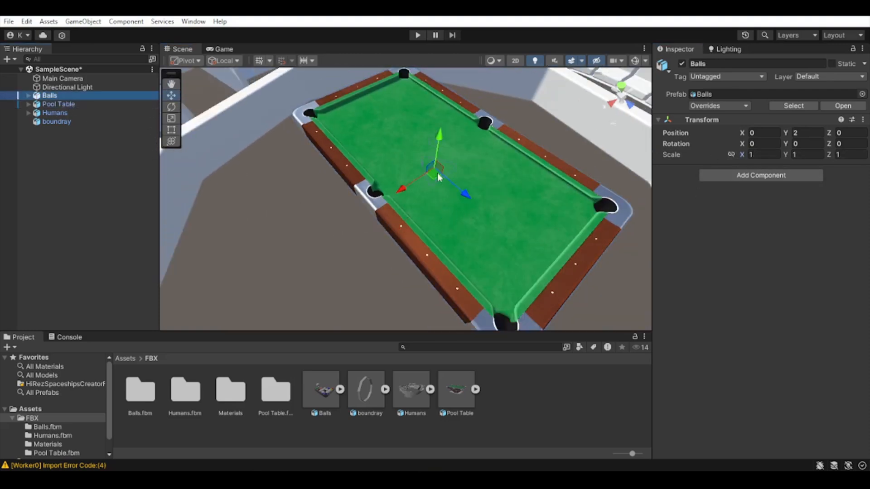
pyautogui.moveTo(498, 258); pyautogui.dragTo(454, 257, button='right')
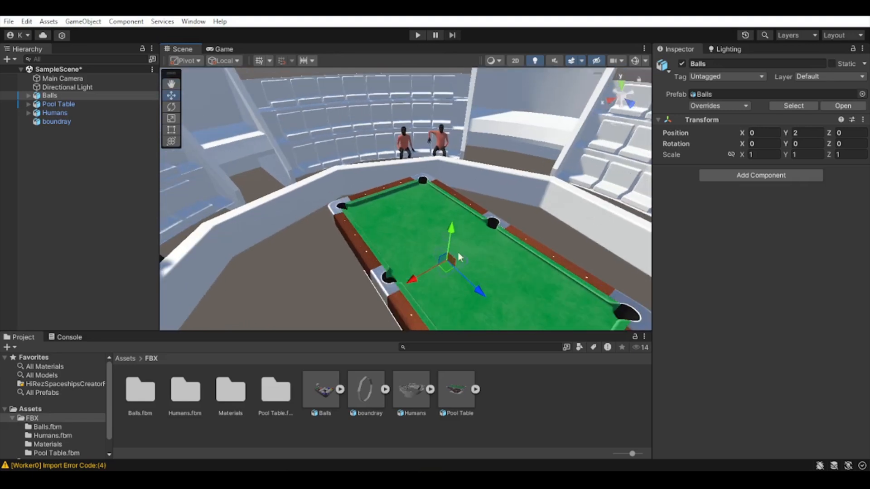
pyautogui.click(443, 230)
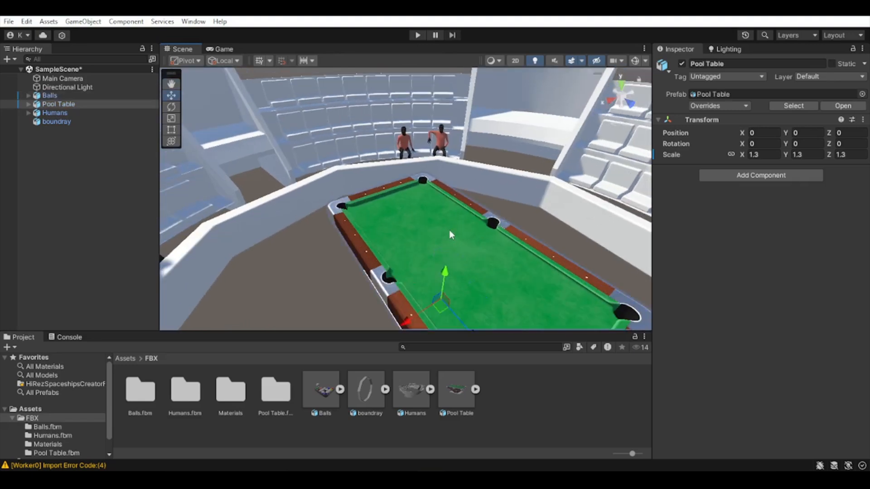
pyautogui.click(50, 95)
pyautogui.moveTo(453, 233); pyautogui.dragTo(457, 212)
pyautogui.press('f')
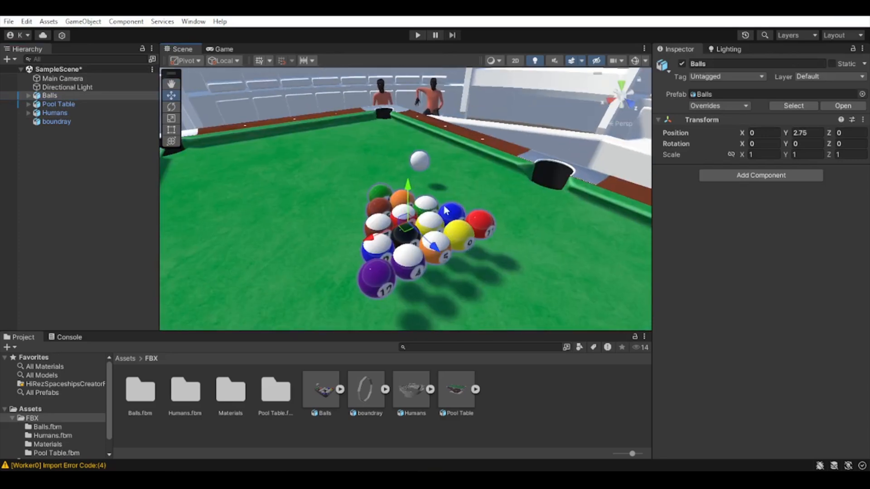
# Step: Lower the Balls toward the table surface to about Y 2.56
pyautogui.moveTo(406, 195); pyautogui.dragTo(407, 225)
pyautogui.moveTo(485, 264); pyautogui.dragTo(402, 212, button='right')
pyautogui.press('w')
pyautogui.press('e')
pyautogui.moveTo(383, 154); pyautogui.dragTo(382, 133)
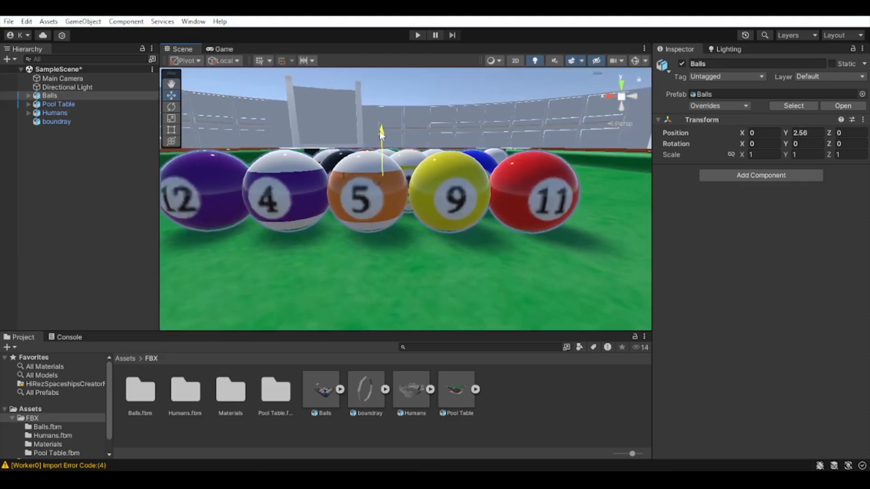
# Step: Fine-tune the Balls' height at cloth level so that they rest on the table surface
pyautogui.press('w')
pyautogui.moveTo(376, 245); pyautogui.dragTo(376, 245, button='right')
pyautogui.press('s')
pyautogui.press('q')
pyautogui.moveTo(392, 214); pyautogui.dragTo(390, 210, button='right')
pyautogui.press('e')
pyautogui.moveTo(410, 136); pyautogui.dragTo(403, 129)
pyautogui.press('s')
pyautogui.moveTo(419, 195); pyautogui.dragTo(396, 249, button='right')
# Step: Select the boundray model and compare its transform values with the boundary wall's scale and dimensions in Blender
pyautogui.click(312, 164)
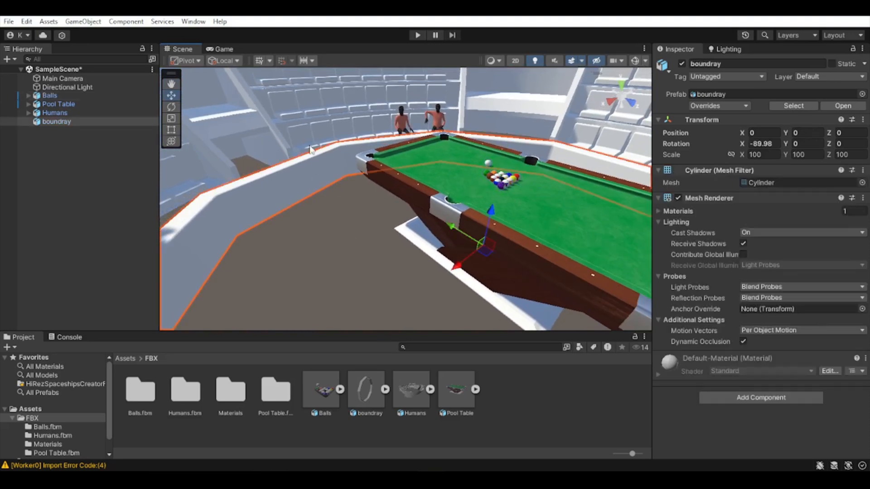
pyautogui.keyDown('shift'); pyautogui.click(284, 120); pyautogui.keyUp('shift')
pyautogui.click(279, 194)
pyautogui.click(62, 130)
pyautogui.click(46, 120)
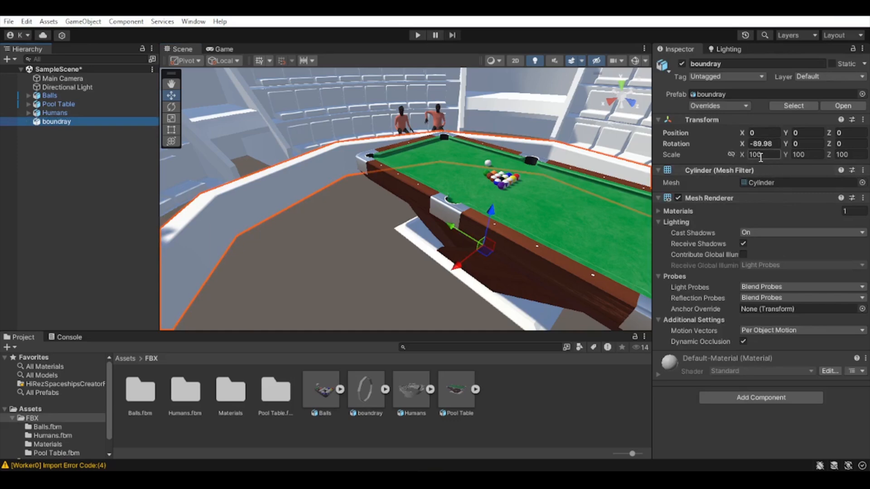
pyautogui.hotkey('alt', 'Tab')
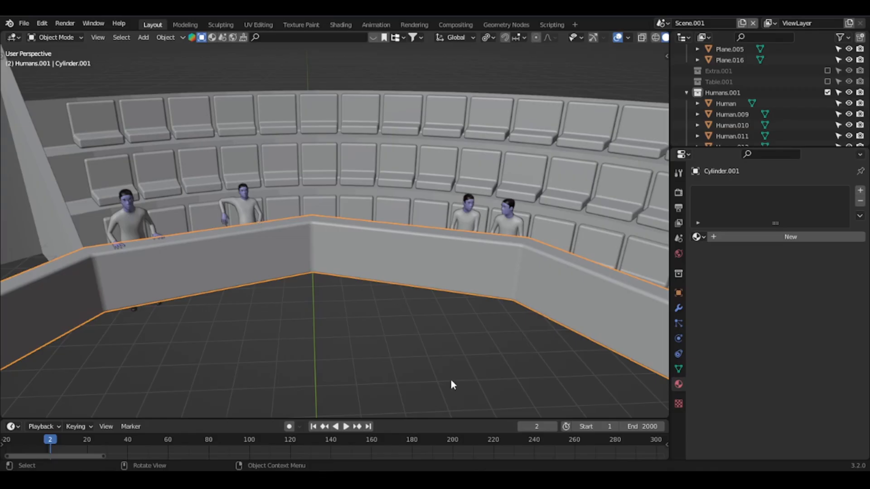
pyautogui.press('n')
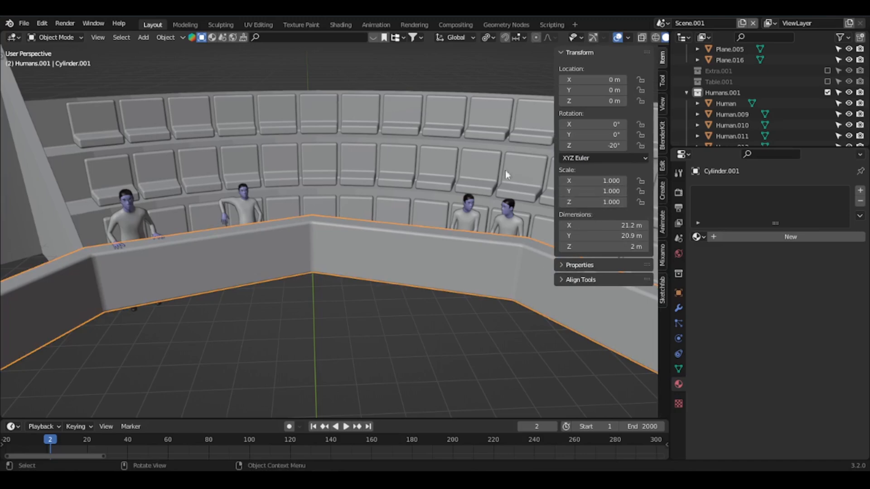
pyautogui.hotkey('alt', 'Tab')
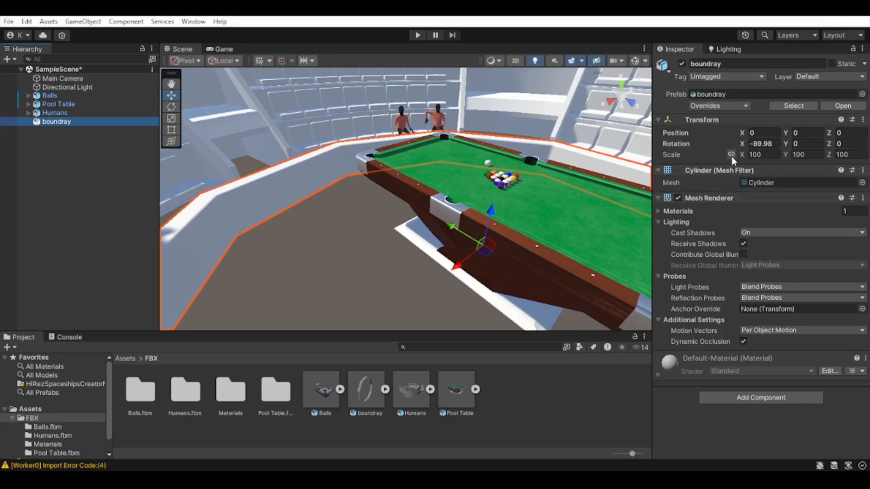
pyautogui.hotkey('alt', 'Tab')
pyautogui.hotkey('alt', 'Tab')
# Step: Constrain the boundray model's scale proportions and set its scale to 130 on all axes
pyautogui.click(732, 154)
pyautogui.click(775, 155)
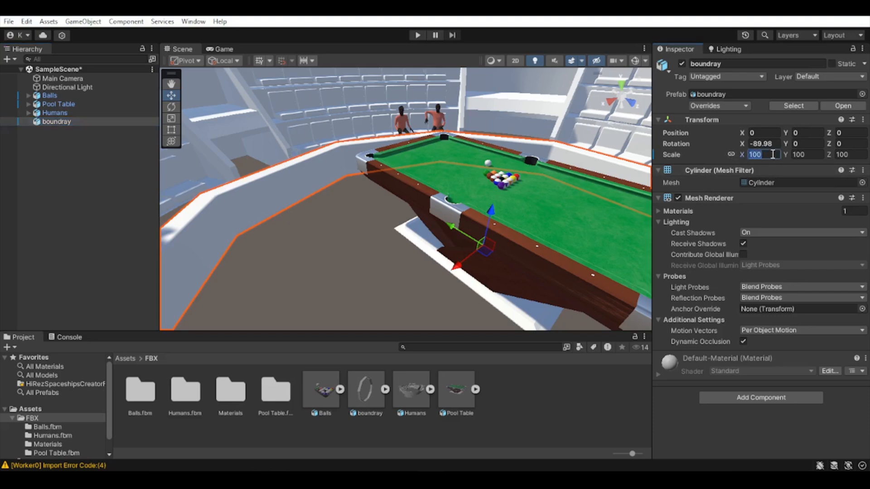
pyautogui.write('130')
pyautogui.scroll(-8, 506, 248)
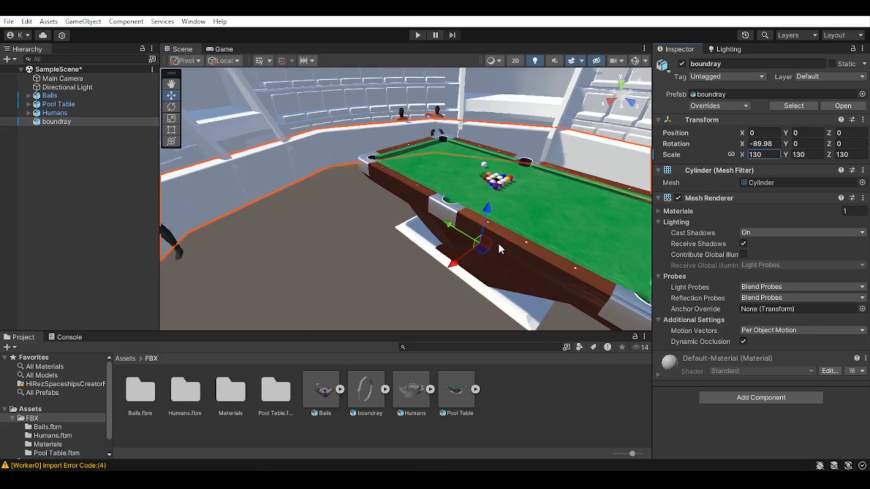
# Step: Constrain the Humans model's scale proportions, then check the seating objects' transform values in Blender and return to Unity
pyautogui.click(328, 105)
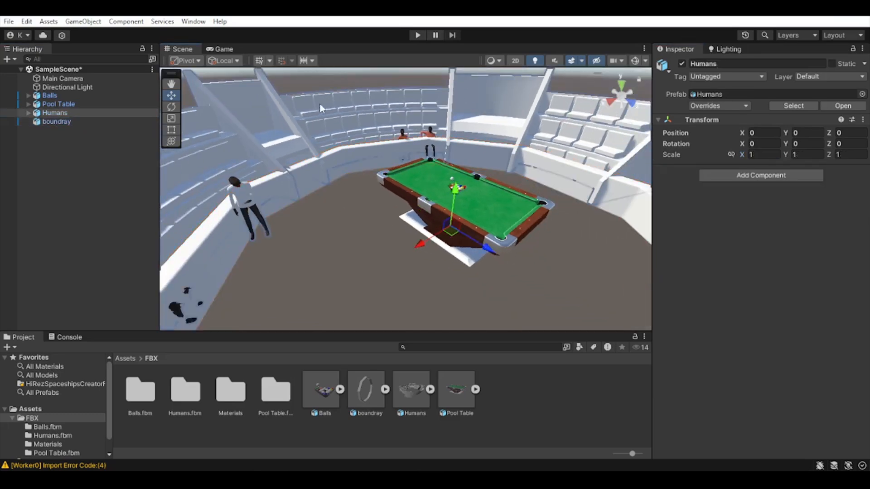
pyautogui.click(731, 155)
pyautogui.hotkey('alt', 'Tab')
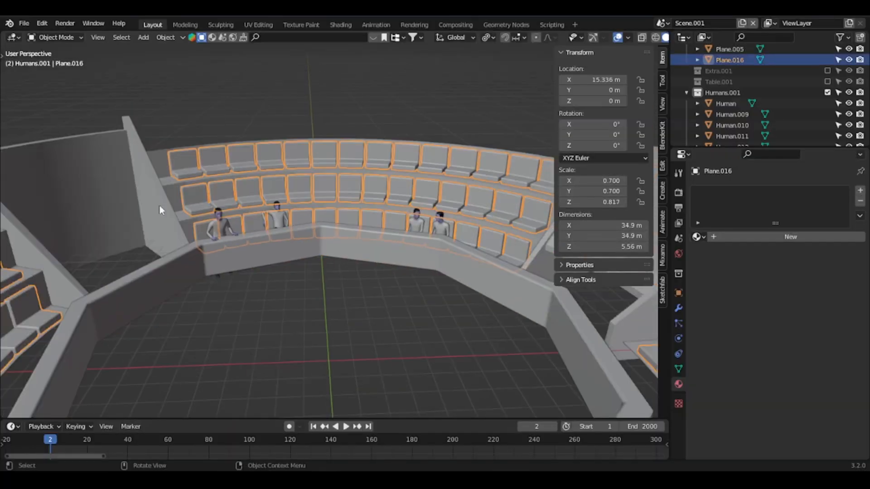
pyautogui.click(141, 194)
pyautogui.click(313, 186)
pyautogui.hotkey('alt', 'Tab')
pyautogui.click(47, 112)
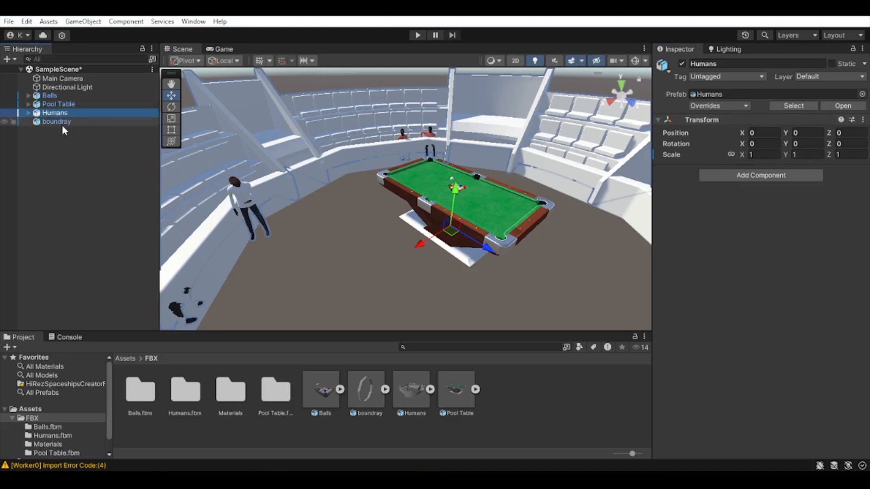
# Step: Examine the transform values of the Humans model's child objects, including the human figures, Plane.005 and Plane.016
pyautogui.click(29, 113)
pyautogui.click(78, 131)
pyautogui.click(77, 157)
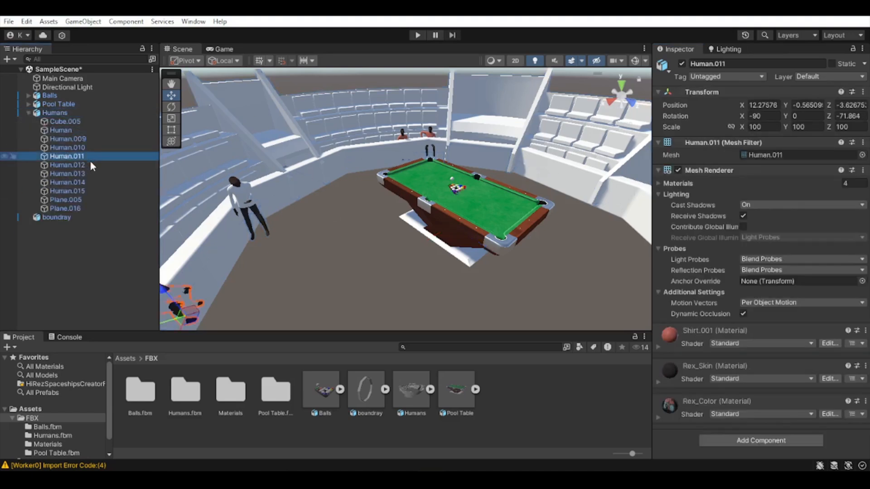
pyautogui.click(77, 182)
pyautogui.click(77, 200)
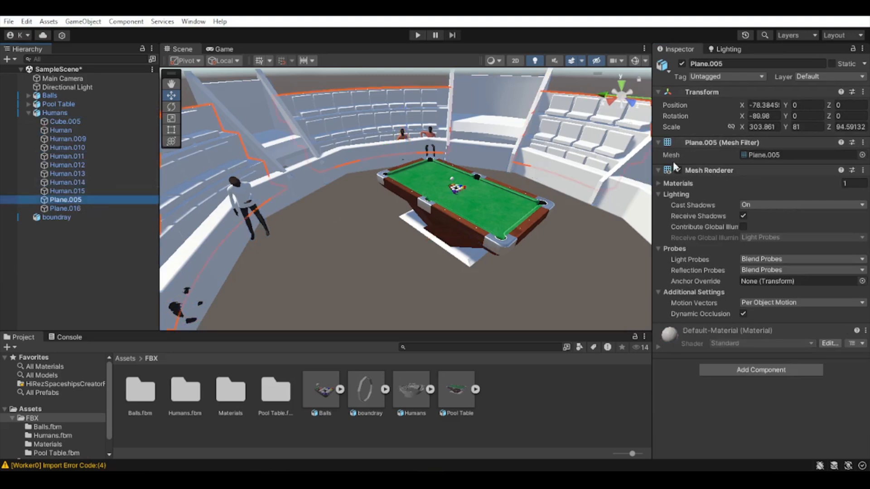
pyautogui.click(120, 208)
pyautogui.click(94, 172)
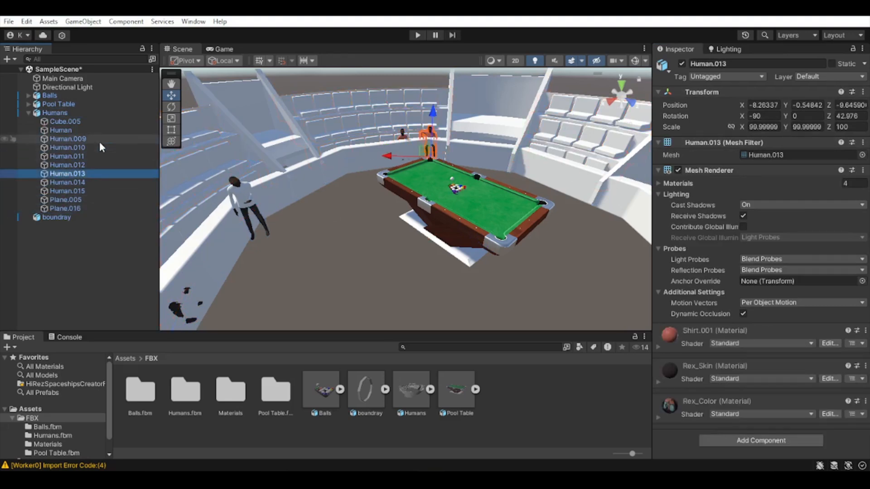
pyautogui.click(99, 140)
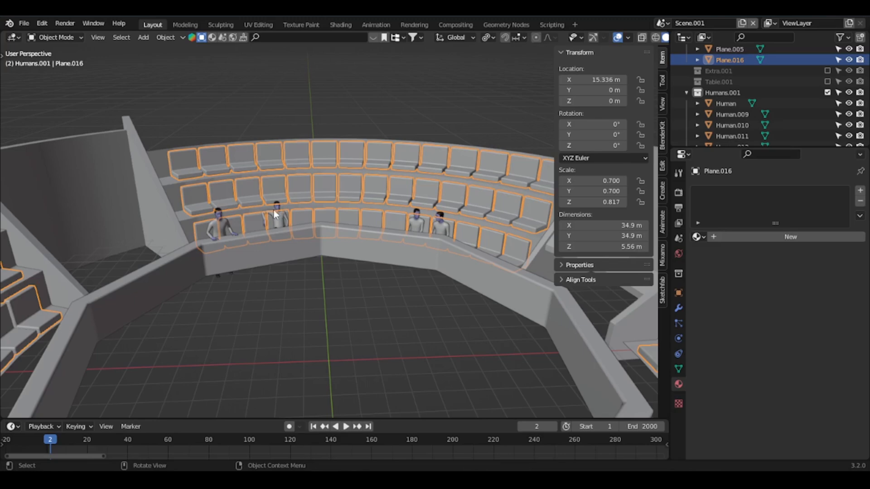
# Step: Check a seated human's scale in Blender and compare it with the Plane.005 and Plane.016 transforms in Unity
pyautogui.click(274, 210)
pyautogui.scroll(-2, 802, 102)
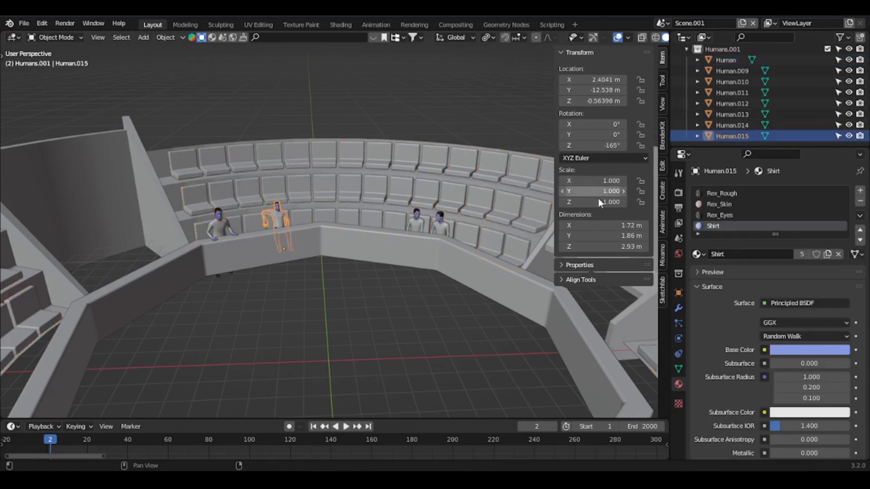
pyautogui.hotkey('alt', 'Tab')
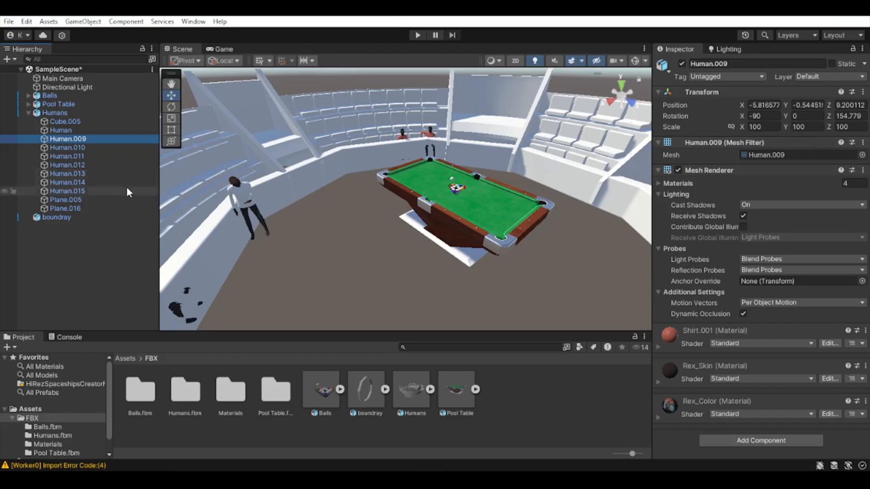
pyautogui.click(73, 199)
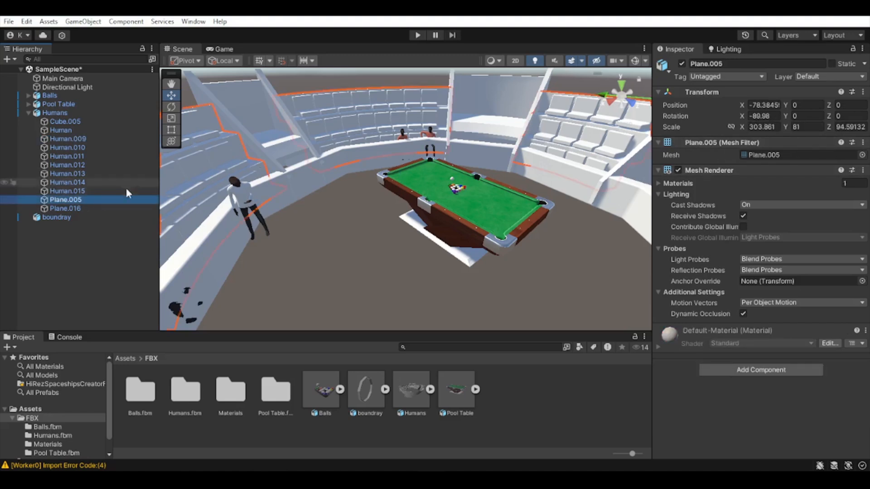
pyautogui.click(90, 208)
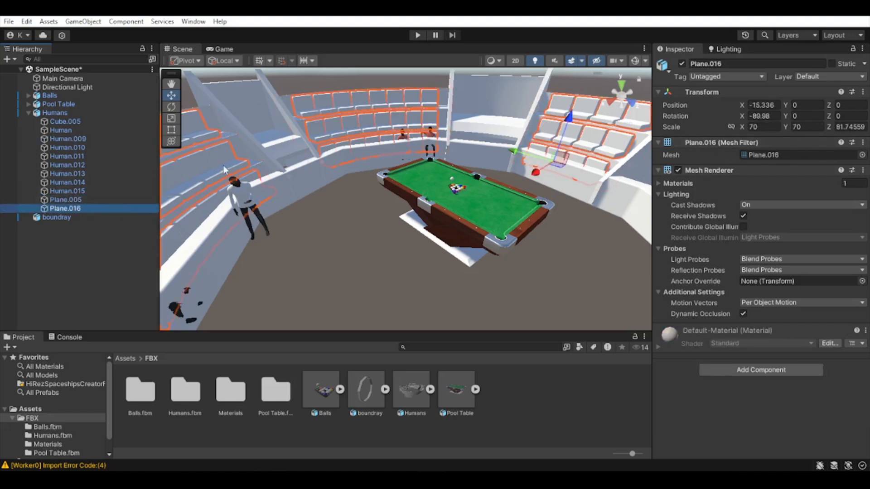
pyautogui.click(342, 280)
pyautogui.scroll(1, 343, 279)
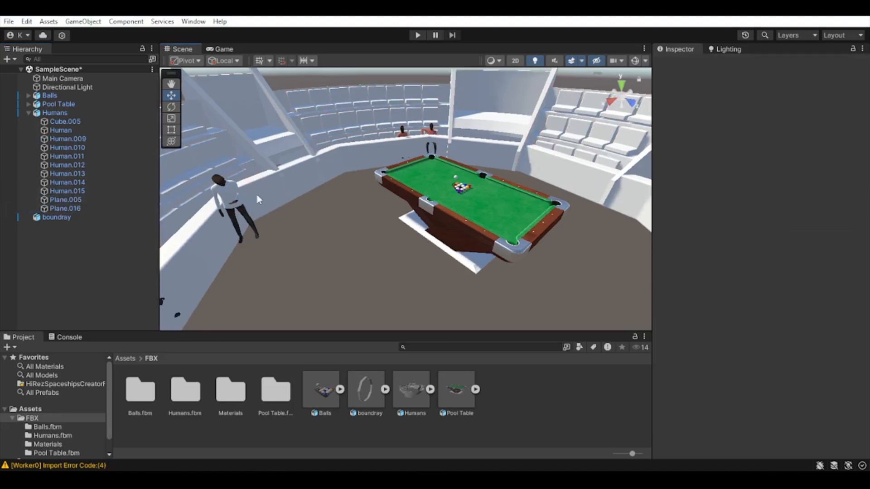
# Step: Scale the whole Humans model uniformly to 1.3
pyautogui.click(28, 112)
pyautogui.click(53, 113)
pyautogui.click(769, 156)
pyautogui.write('1.3')
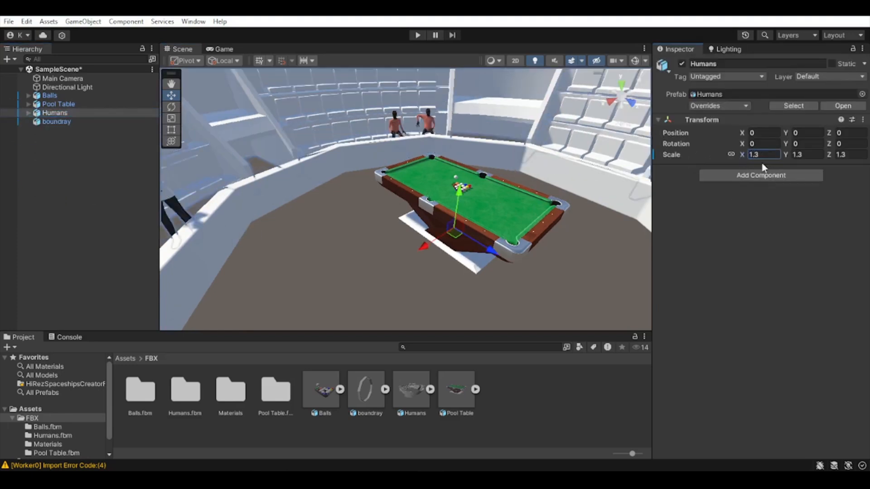
pyautogui.click(340, 299)
# Step: Raise the boundray wall to about Y 1.25 in a straight-on side view of the arena
pyautogui.moveTo(494, 254); pyautogui.dragTo(432, 272, button='right')
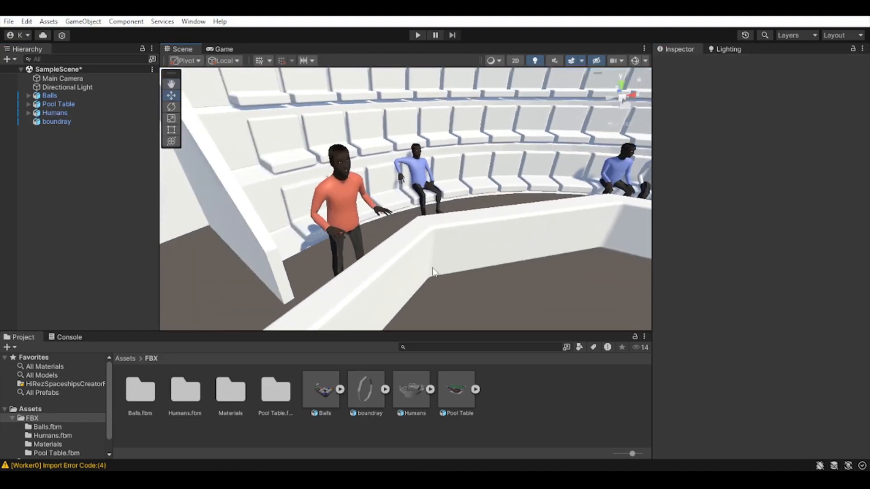
pyautogui.click(433, 272)
pyautogui.moveTo(571, 229); pyautogui.dragTo(749, 216, button='right')
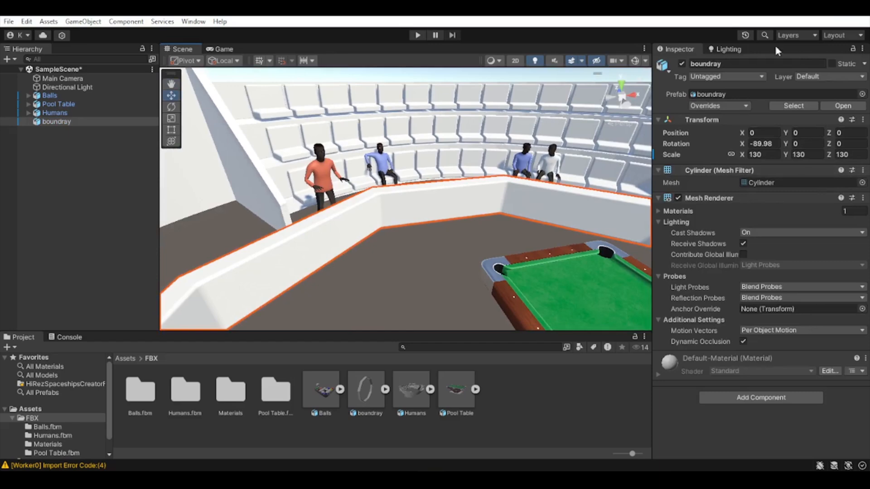
pyautogui.moveTo(521, 161); pyautogui.dragTo(629, 114, button='right')
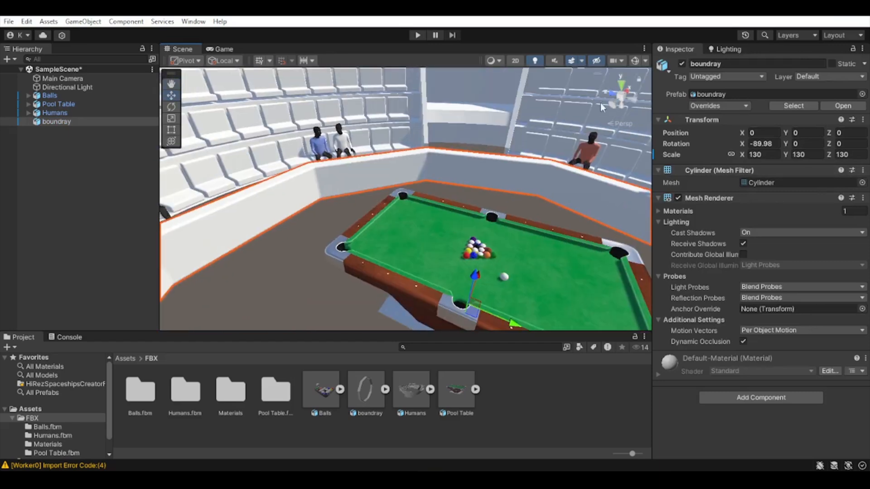
pyautogui.click(635, 99)
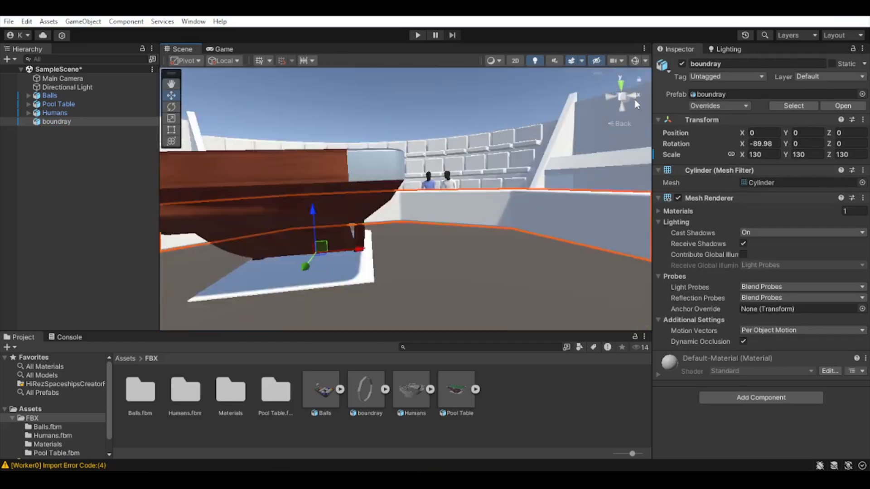
pyautogui.click(620, 97)
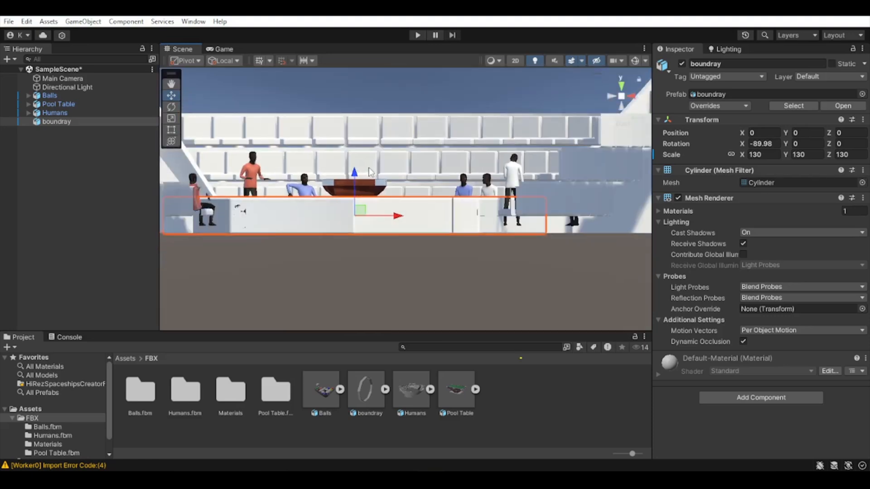
pyautogui.moveTo(385, 172); pyautogui.dragTo(434, 198, button='middle')
pyautogui.scroll(5, 435, 198)
pyautogui.moveTo(421, 258); pyautogui.dragTo(423, 236, button='middle')
pyautogui.scroll(2, 404, 254)
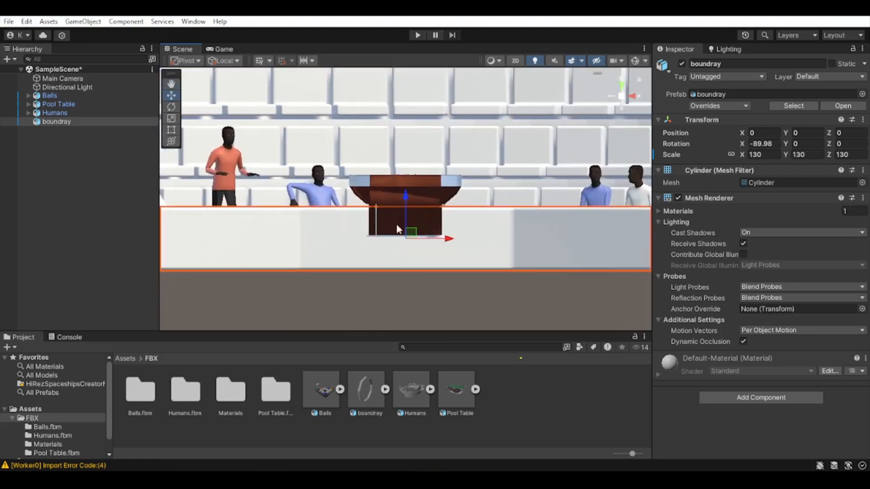
pyautogui.moveTo(405, 194); pyautogui.dragTo(408, 161)
pyautogui.scroll(4, 404, 252)
pyautogui.scroll(-4, 404, 252)
pyautogui.scroll(-5, 405, 252)
pyautogui.scroll(2, 332, 226)
# Step: Examine the raised boundray wall's height against the seated humans from close-up angles inside the arena
pyautogui.keyDown('alt'); pyautogui.moveTo(397, 218); pyautogui.dragTo(592, 126); pyautogui.keyUp('alt')
pyautogui.keyDown('alt'); pyautogui.moveTo(623, 96); pyautogui.dragTo(320, 228); pyautogui.keyUp('alt')
pyautogui.scroll(4, 320, 228)
pyautogui.click(622, 62)
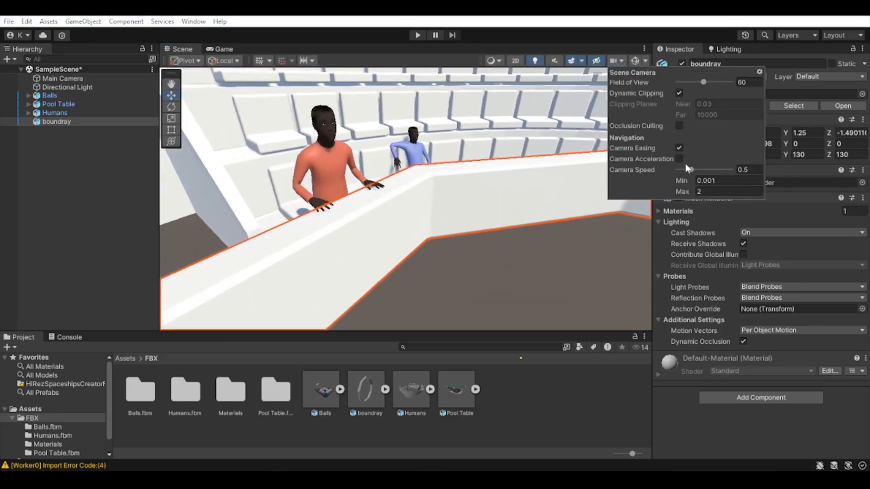
pyautogui.moveTo(465, 316); pyautogui.dragTo(484, 263, button='right')
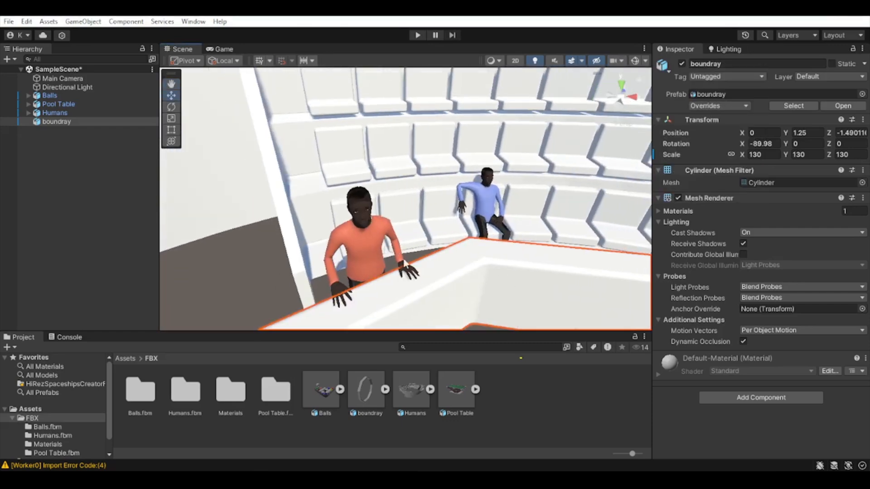
pyautogui.scroll(-1, 484, 263)
pyautogui.click(331, 301)
pyautogui.moveTo(331, 301); pyautogui.dragTo(396, 154, button='right')
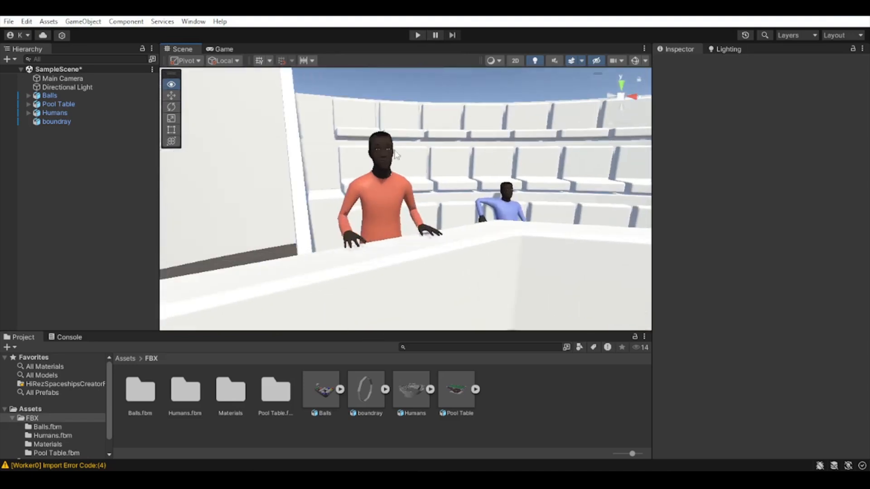
# Step: Change the albedo of the Rex_Skin material on Human.009 to light peach FFD1B9
pyautogui.click(396, 154)
pyautogui.click(379, 143)
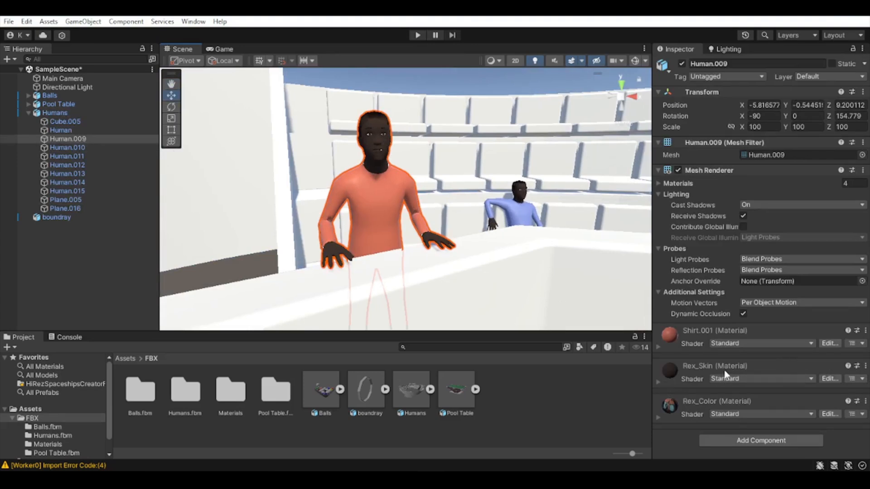
pyautogui.click(672, 365)
pyautogui.scroll(-5, 733, 397)
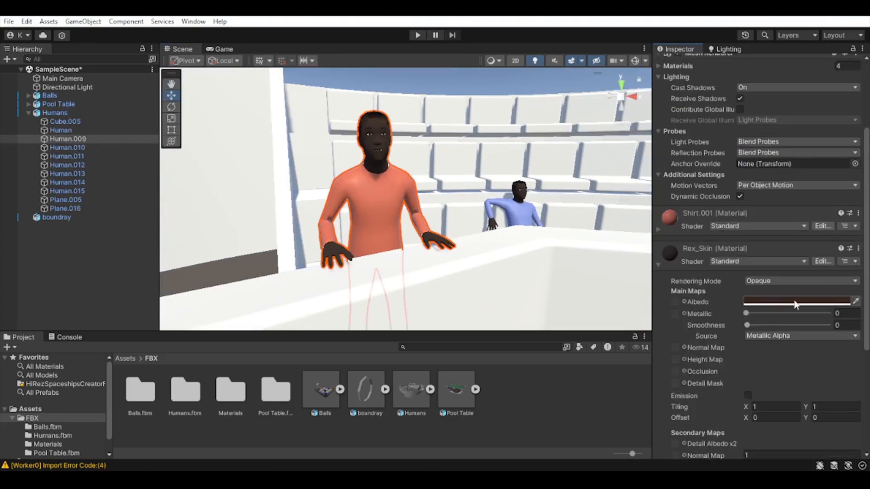
pyautogui.click(779, 304)
pyautogui.moveTo(782, 300); pyautogui.dragTo(756, 257)
pyautogui.click(788, 267)
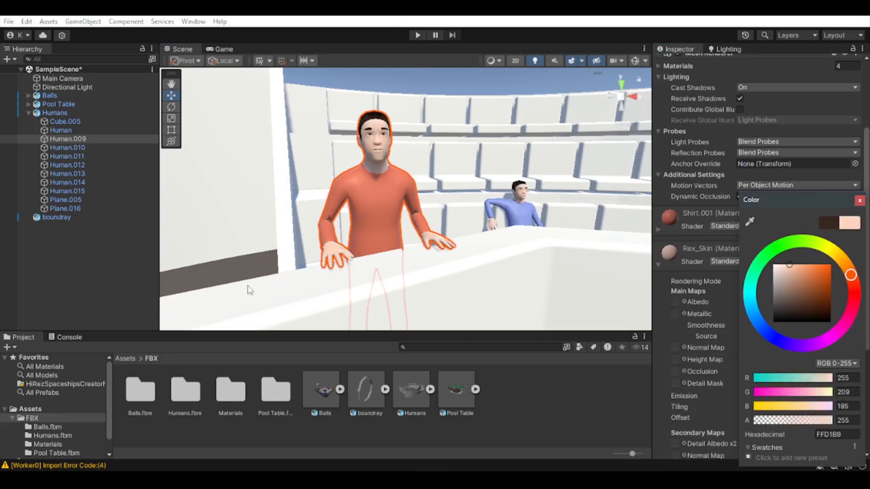
pyautogui.click(122, 292)
# Step: Inspect the material assigned to the boundray wall, with the Humans hierarchy collapsed
pyautogui.press('w')
pyautogui.moveTo(440, 215); pyautogui.dragTo(299, 230, button='right')
pyautogui.press('w')
pyautogui.click(299, 231)
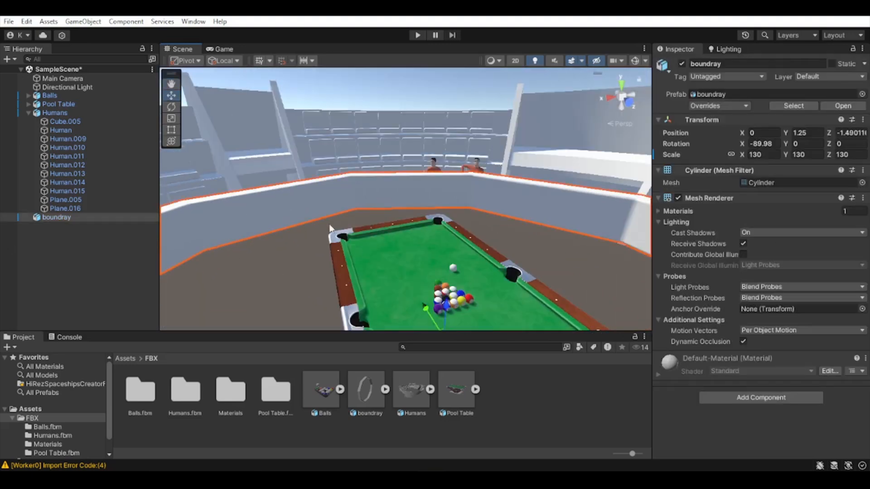
pyautogui.click(29, 113)
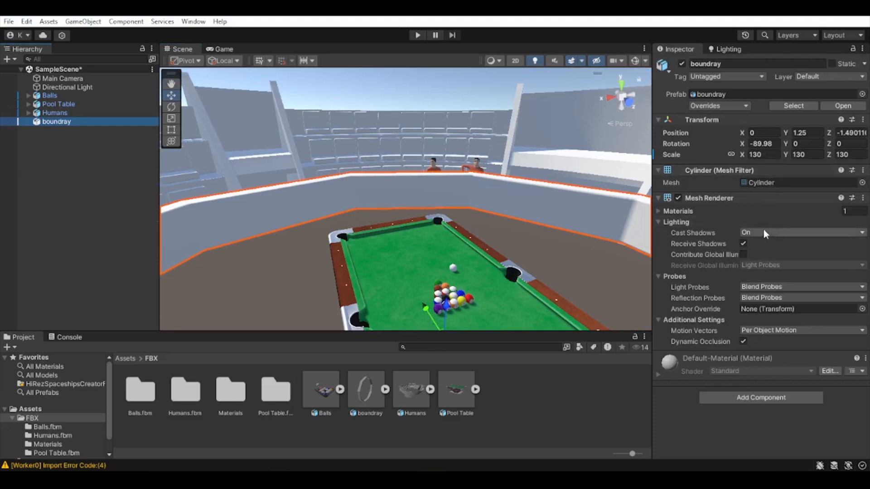
pyautogui.click(659, 211)
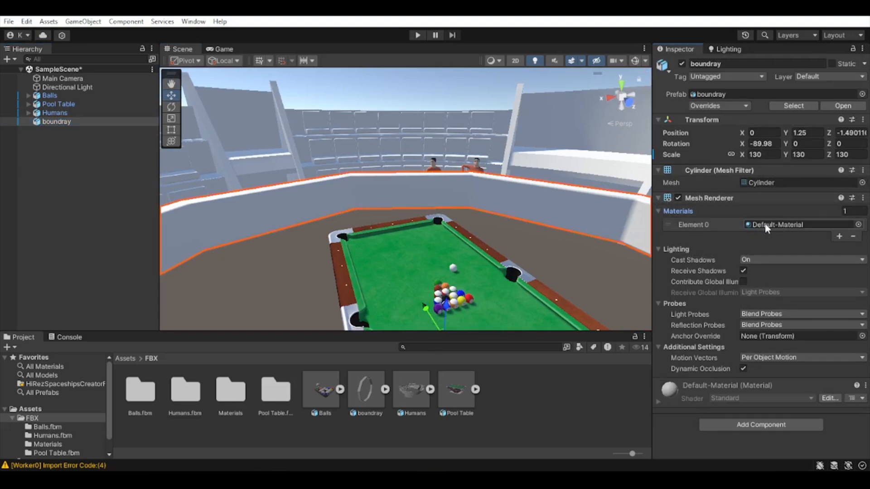
# Step: Create a new material named Boundray in the FBX Materials folder
pyautogui.doubleClick(226, 402)
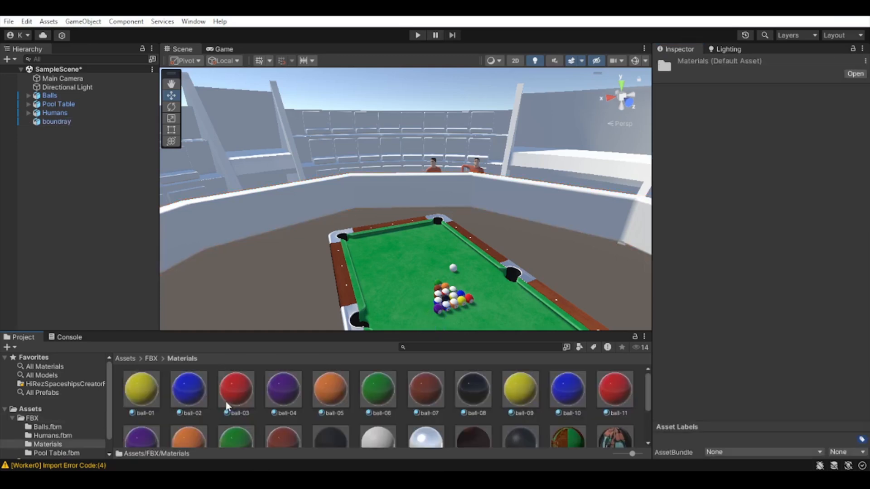
pyautogui.scroll(-3, 466, 407)
pyautogui.rightClick(426, 423)
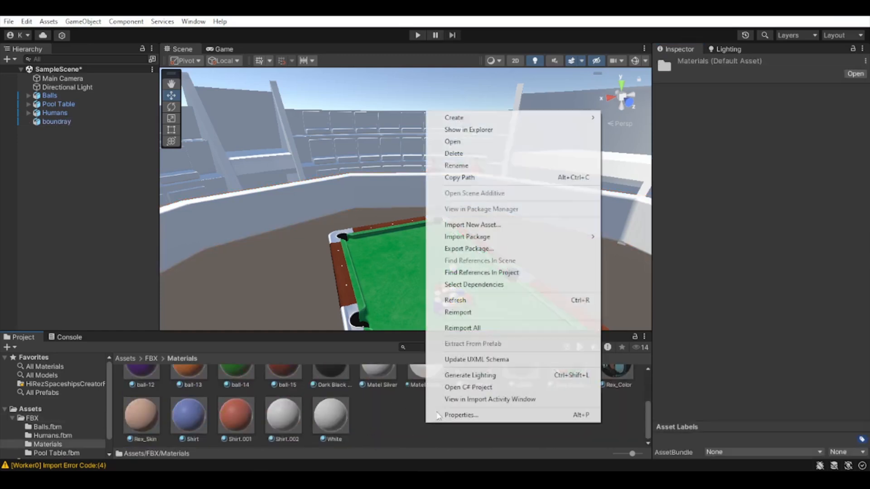
pyautogui.moveTo(474, 120)
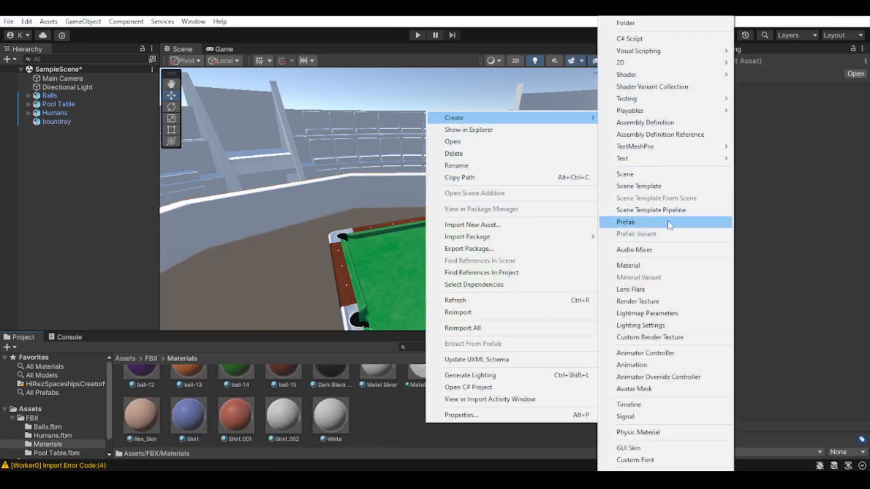
pyautogui.click(649, 269)
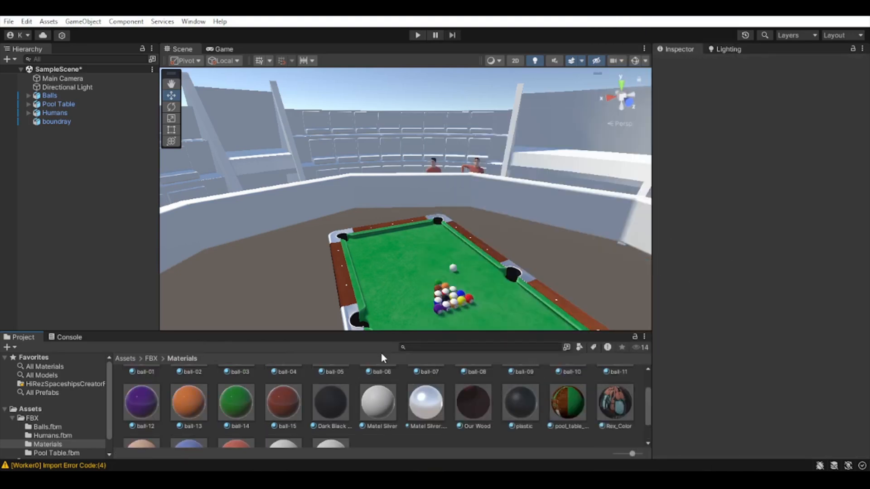
pyautogui.write('Bo')
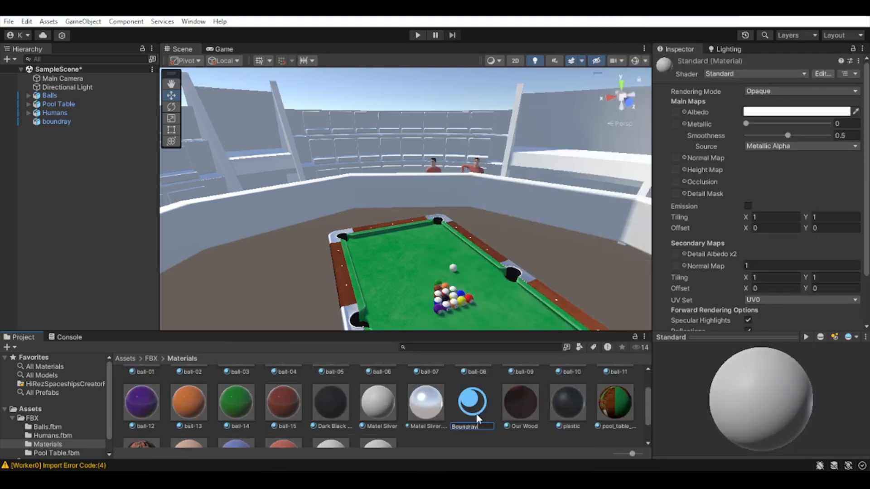
pyautogui.write('undray')
pyautogui.press('Return')
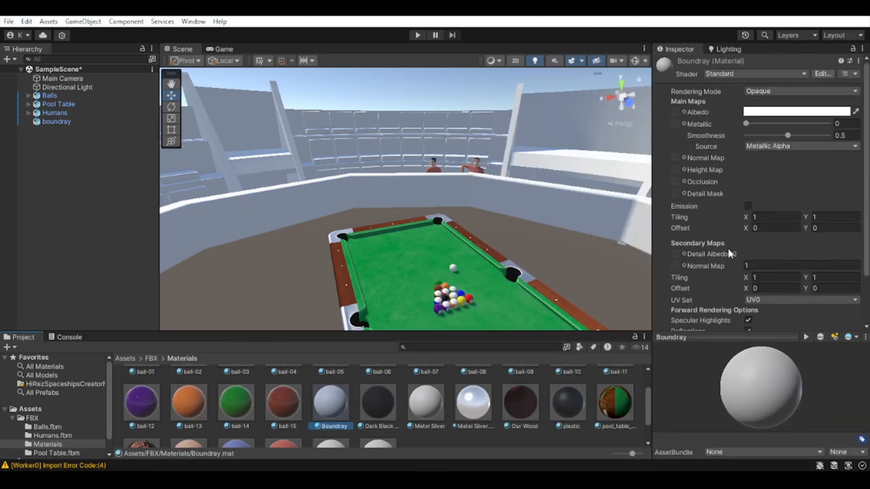
# Step: Apply the Boundray material to the arena's boundary wall and select the wall to check the assignment
pyautogui.moveTo(329, 422); pyautogui.dragTo(325, 287)
pyautogui.moveTo(328, 206)
pyautogui.mouseDown(button='right')
pyautogui.moveTo(347, 207)
pyautogui.moveTo(330, 195)
pyautogui.mouseUp(button='right')
pyautogui.press('a')
pyautogui.click(331, 194)
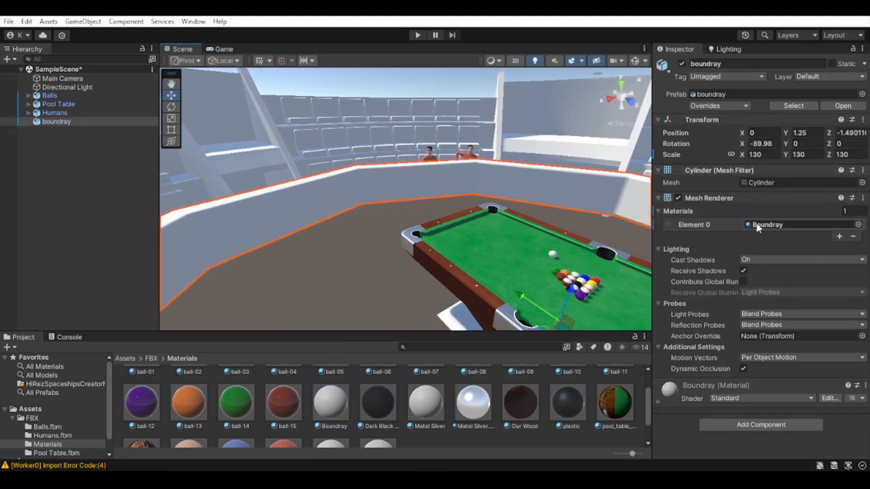
# Step: Set the Boundray material's albedo to dark slate blue 44556F and view the wall around the arena
pyautogui.click(779, 221)
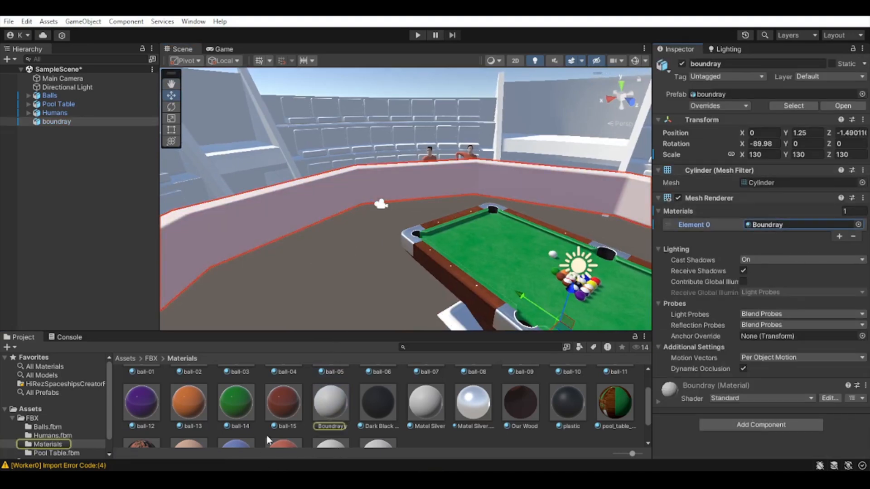
pyautogui.click(341, 403)
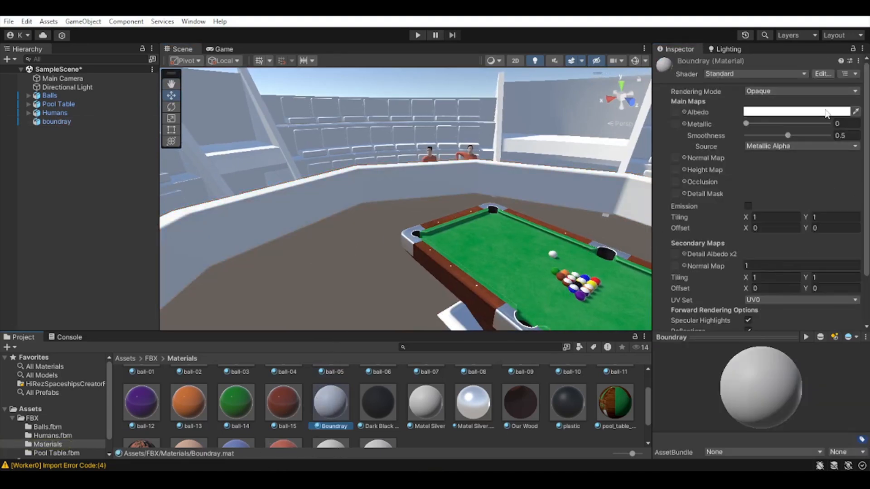
pyautogui.click(826, 113)
pyautogui.moveTo(780, 184)
pyautogui.mouseDown()
pyautogui.moveTo(773, 197)
pyautogui.moveTo(741, 204)
pyautogui.moveTo(760, 227)
pyautogui.moveTo(782, 200)
pyautogui.moveTo(796, 198)
pyautogui.mouseUp()
pyautogui.moveTo(368, 152); pyautogui.dragTo(253, 149, button='right')
pyautogui.press('w')
# Step: Duplicate the Boundray material, ignoring the normal map fix for sek2.jpg and keeping the copy's albedo colour
pyautogui.click(341, 401)
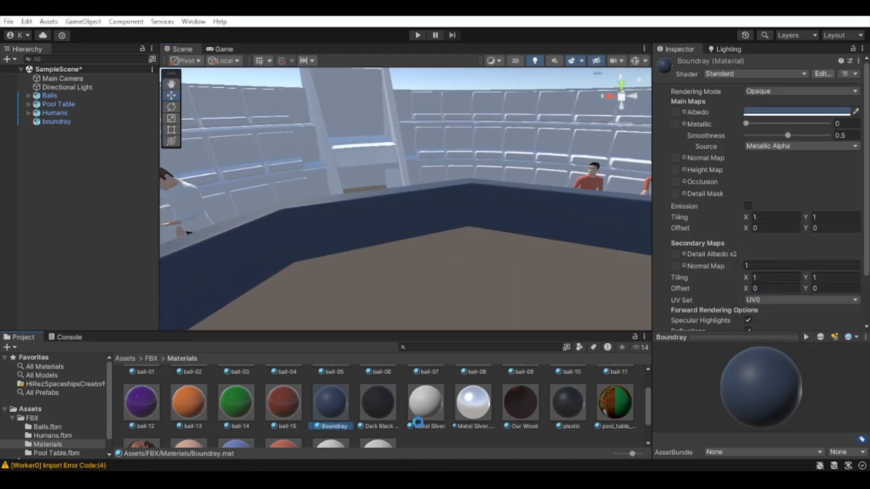
pyautogui.hotkey('ctrl', 'd')
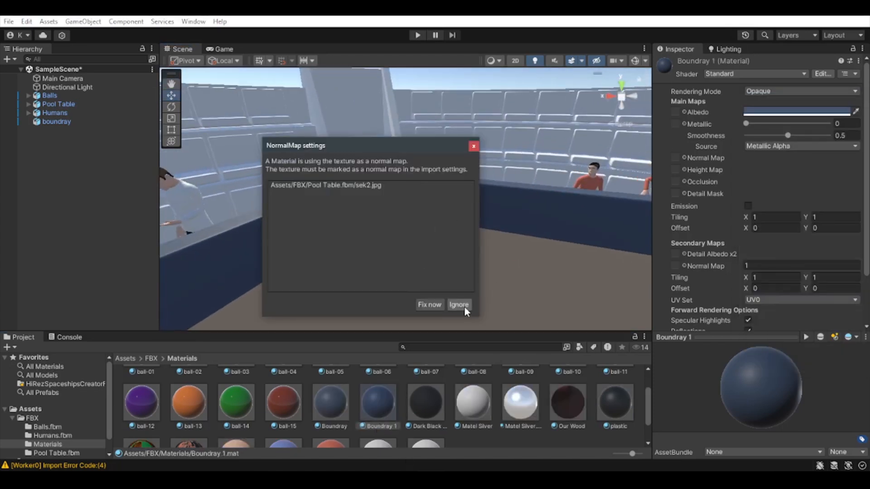
pyautogui.click(464, 306)
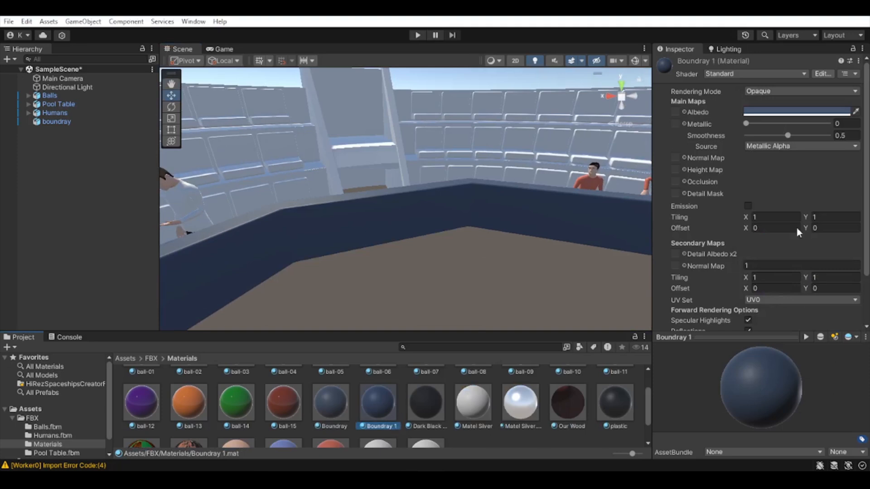
pyautogui.click(803, 113)
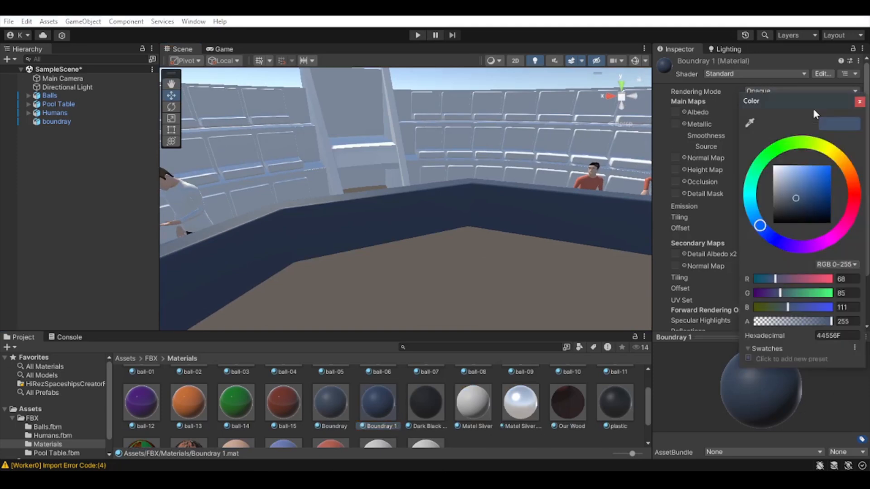
pyautogui.click(860, 101)
# Step: Try to apply the Boundray 1 material to the seating tiers behind the wall
pyautogui.moveTo(366, 405); pyautogui.dragTo(472, 142)
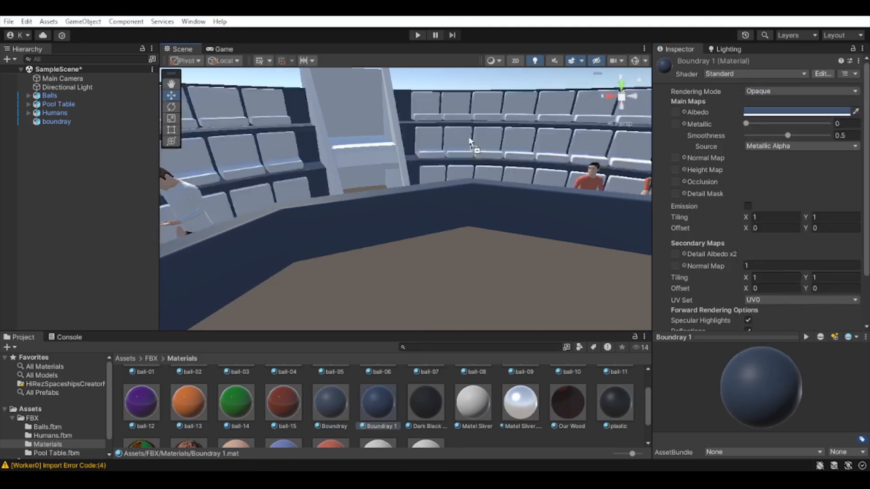
pyautogui.moveTo(514, 200); pyautogui.dragTo(442, 192, button='right')
pyautogui.hotkey('ctrl', 'z')
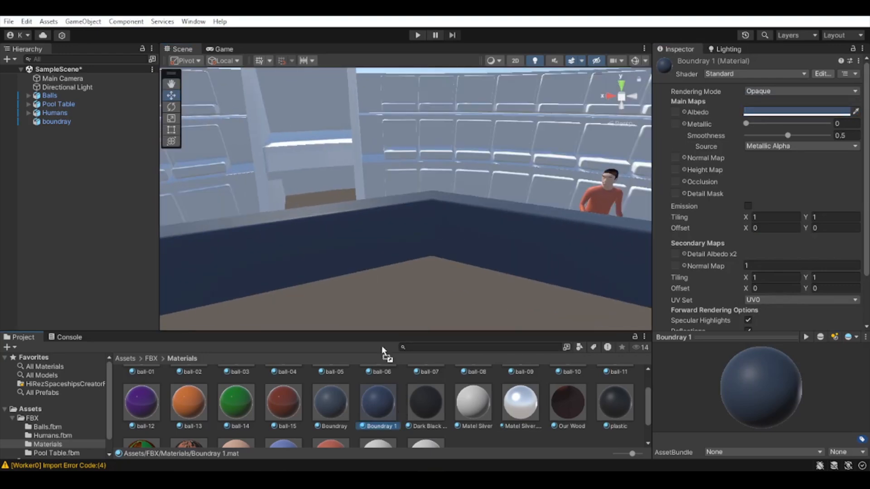
# Step: Apply the Boundray 1 material to the seating tiers and to the entrance structure between the stands
pyautogui.moveTo(373, 384); pyautogui.dragTo(376, 138)
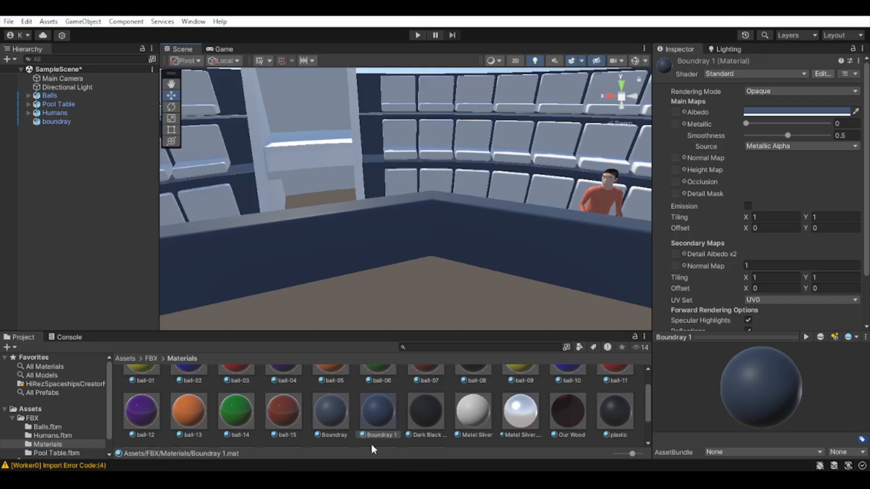
pyautogui.moveTo(353, 191); pyautogui.dragTo(328, 135)
pyautogui.scroll(-3, 361, 182)
pyautogui.moveTo(361, 182); pyautogui.dragTo(564, 191, button='right')
# Step: Darken the Boundray 1 material's albedo to charcoal 34383D
pyautogui.click(793, 111)
pyautogui.moveTo(796, 197); pyautogui.dragTo(782, 209)
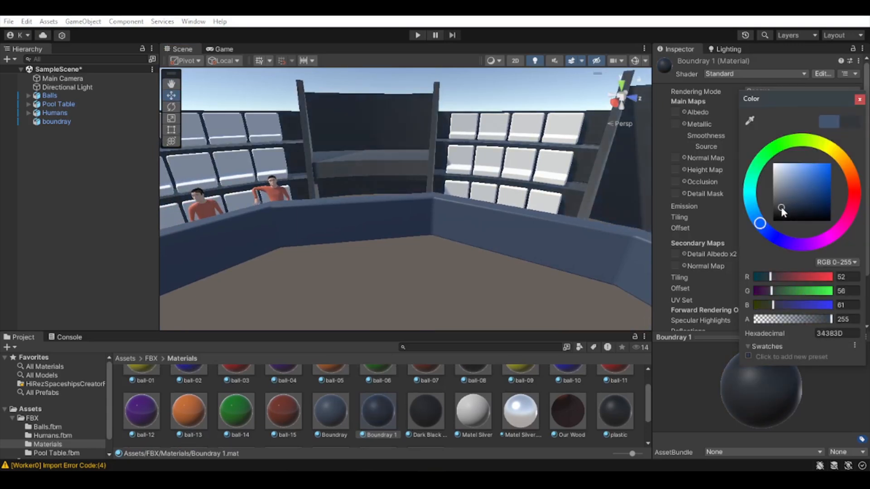
pyautogui.click(859, 100)
# Step: Apply the blue Boundray material to the spectator seats in the stands
pyautogui.moveTo(223, 213); pyautogui.dragTo(145, 227, button='right')
pyautogui.moveTo(330, 408); pyautogui.dragTo(339, 152)
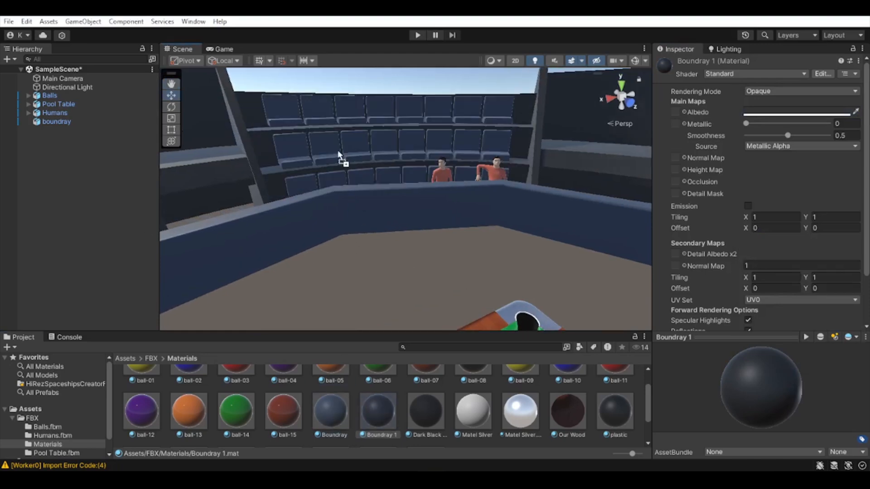
pyautogui.click(401, 292)
# Step: Frame the whole pool table from above one corner and align the Main Camera with that scene view
pyautogui.moveTo(605, 218); pyautogui.dragTo(283, 133, button='right')
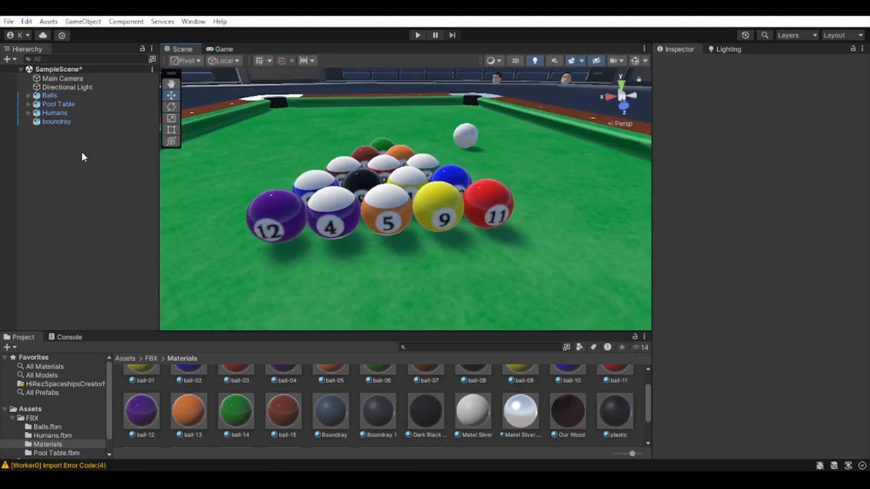
pyautogui.click(86, 79)
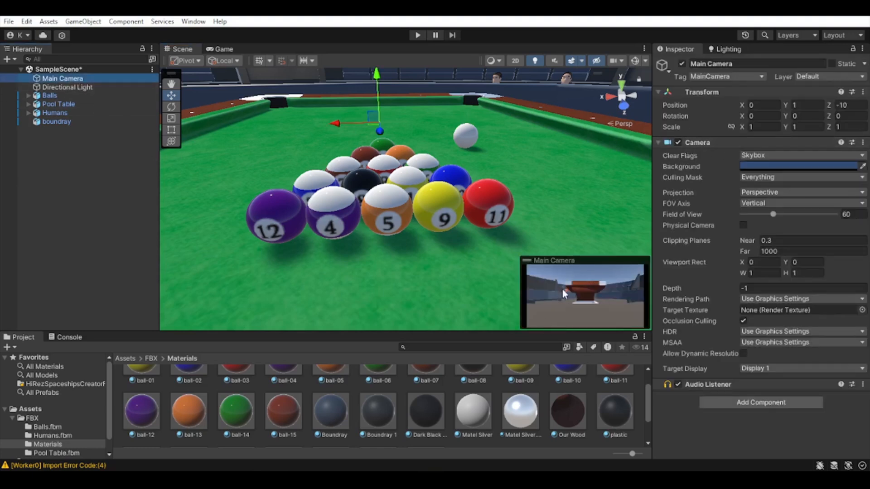
pyautogui.scroll(-10, 426, 211)
pyautogui.scroll(4, 364, 212)
pyautogui.moveTo(367, 213); pyautogui.dragTo(509, 237, button='right')
pyautogui.click(68, 78)
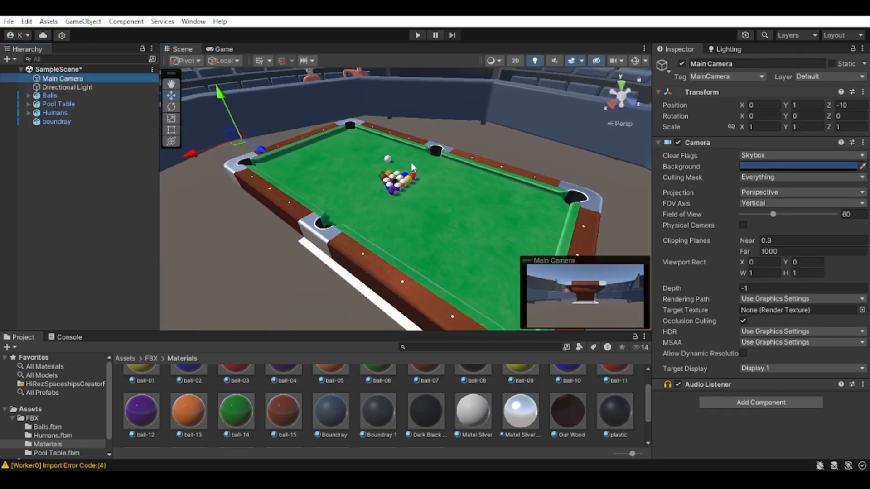
pyautogui.hotkey('ctrl', 'shift', 'f')
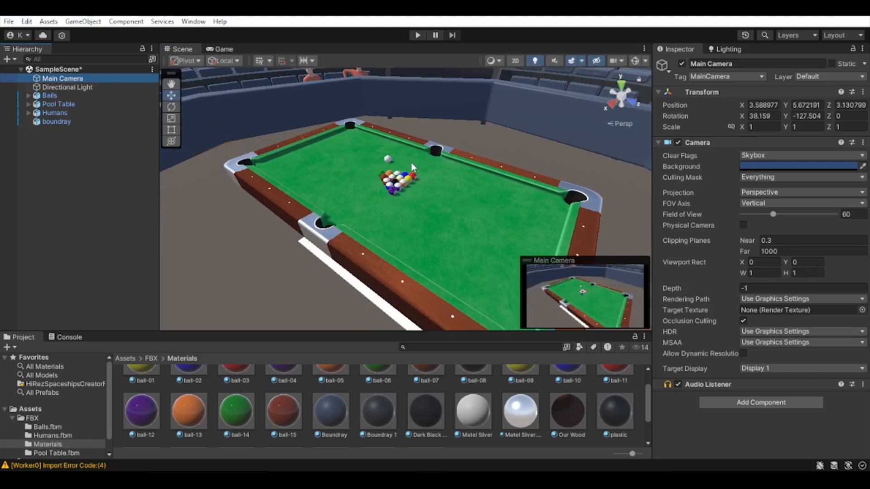
# Step: Preview the Main Camera's framing of the pool table in the Game view, and return to the Scene view
pyautogui.moveTo(443, 205); pyautogui.dragTo(400, 194, button='right')
pyautogui.press('d')
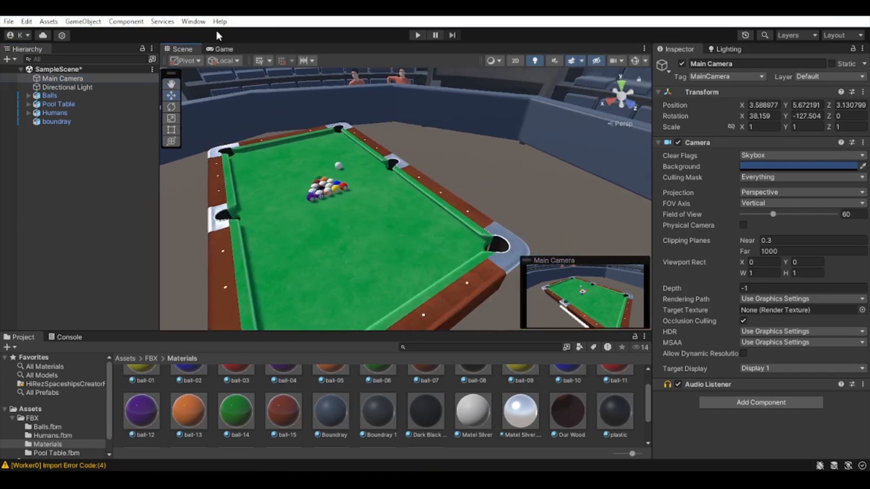
pyautogui.click(222, 50)
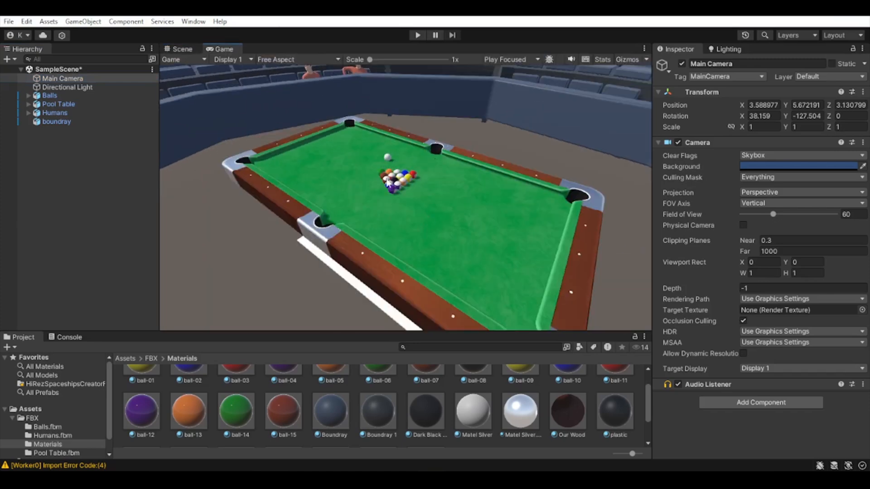
pyautogui.scroll(3, 415, 225)
pyautogui.scroll(-3, 414, 225)
pyautogui.click(174, 49)
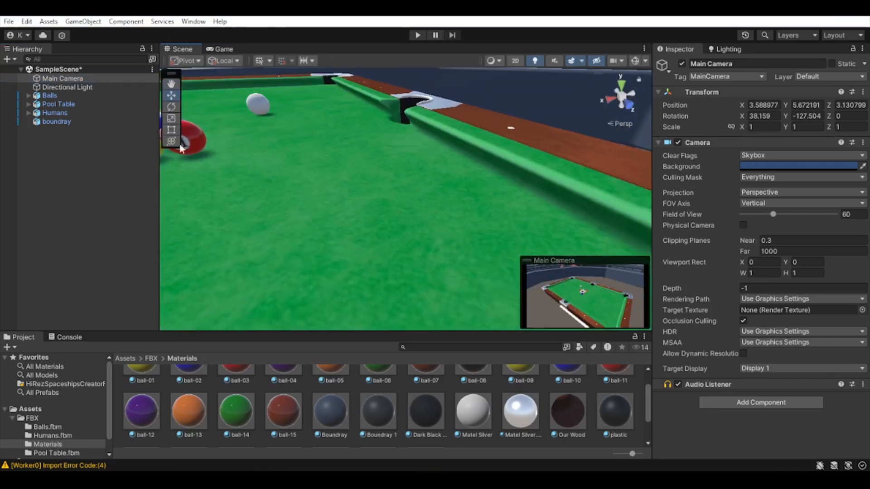
# Step: Try to move the Directional Light sideways above the pool table
pyautogui.click(81, 87)
pyautogui.moveTo(361, 190); pyautogui.dragTo(324, 116, button='right')
pyautogui.moveTo(317, 119); pyautogui.dragTo(382, 120)
pyautogui.hotkey('ctrl', 'z')
pyautogui.scroll(-8, 307, 158)
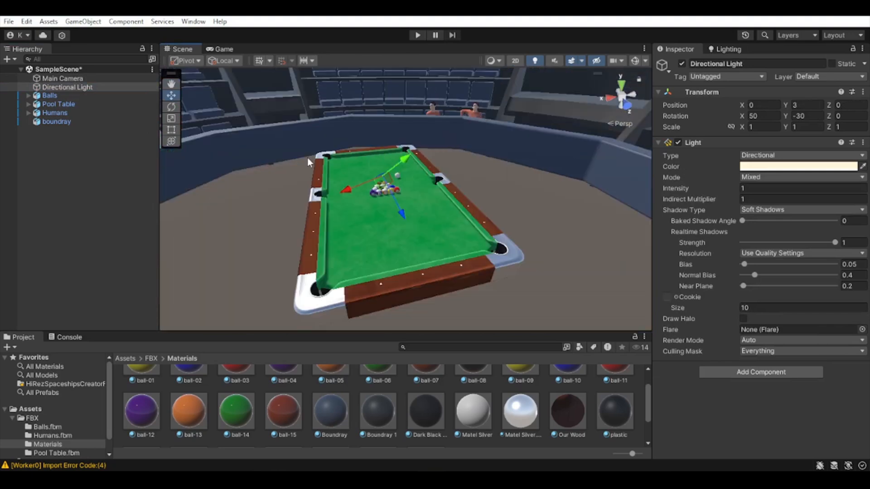
# Step: Switch the transform handles to Global orientation and try moving the Directional Light sideways along the world axes
pyautogui.moveTo(388, 179); pyautogui.dragTo(455, 201)
pyautogui.hotkey('ctrl', 'z')
pyautogui.click(231, 59)
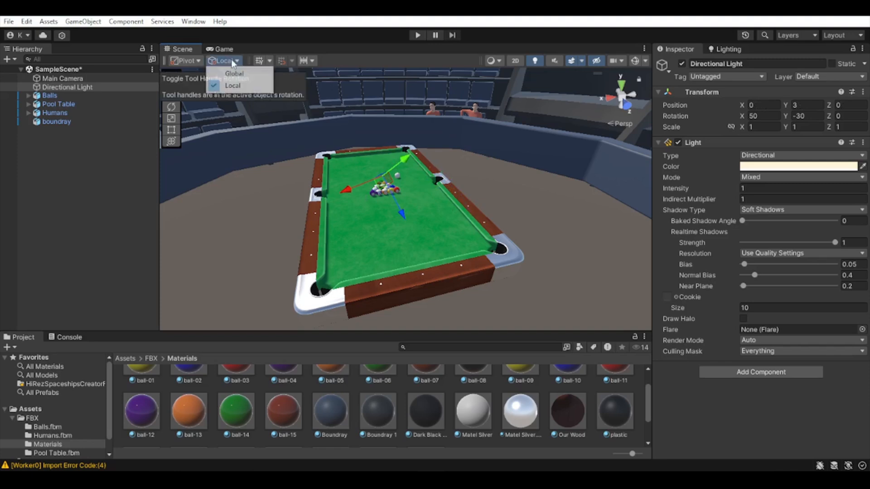
pyautogui.click(232, 73)
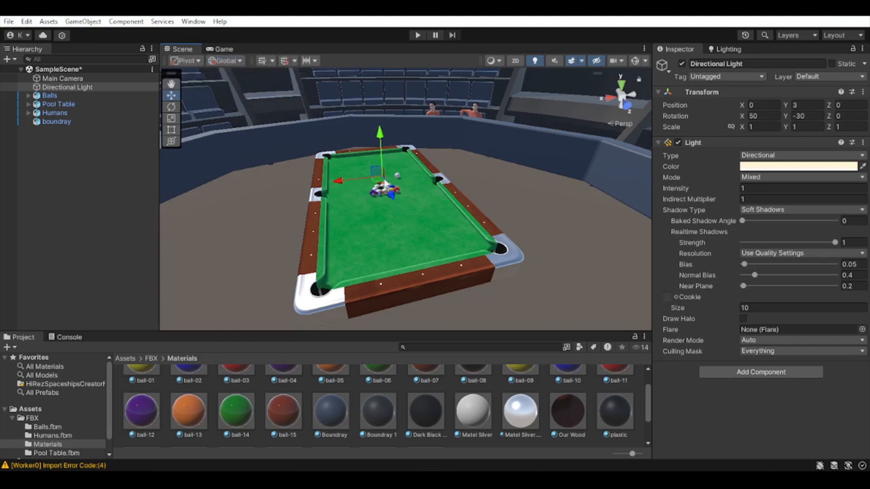
pyautogui.moveTo(376, 171); pyautogui.dragTo(549, 182)
pyautogui.hotkey('ctrl', 'z')
# Step: Try rotating the Directional Light to about 119.1 degrees on X, view the table's shading, and undo the rotation
pyautogui.click(745, 114)
pyautogui.moveTo(720, 133); pyautogui.dragTo(701, 135)
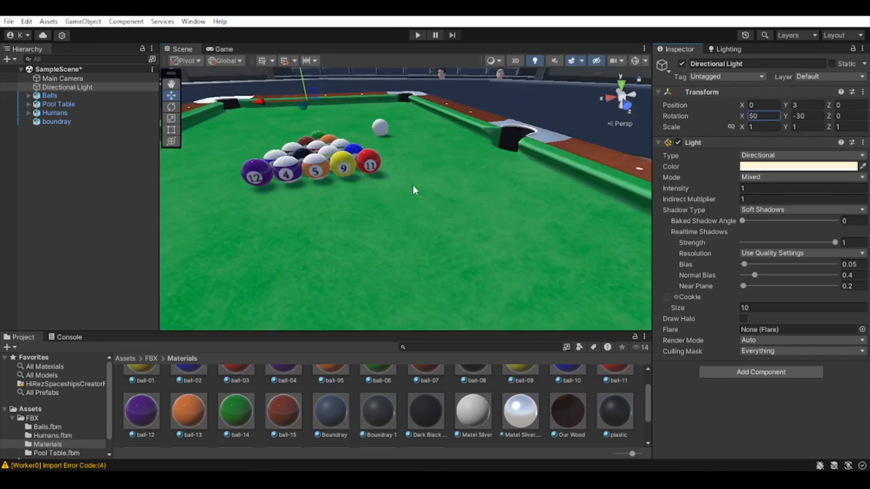
pyautogui.moveTo(741, 115); pyautogui.dragTo(61, 147)
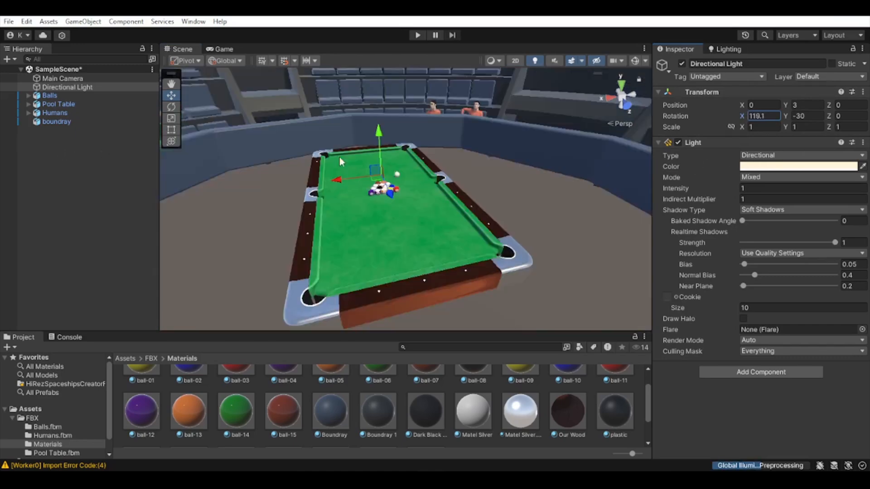
pyautogui.keyDown('alt'); pyautogui.moveTo(339, 157); pyautogui.dragTo(503, 179); pyautogui.keyUp('alt')
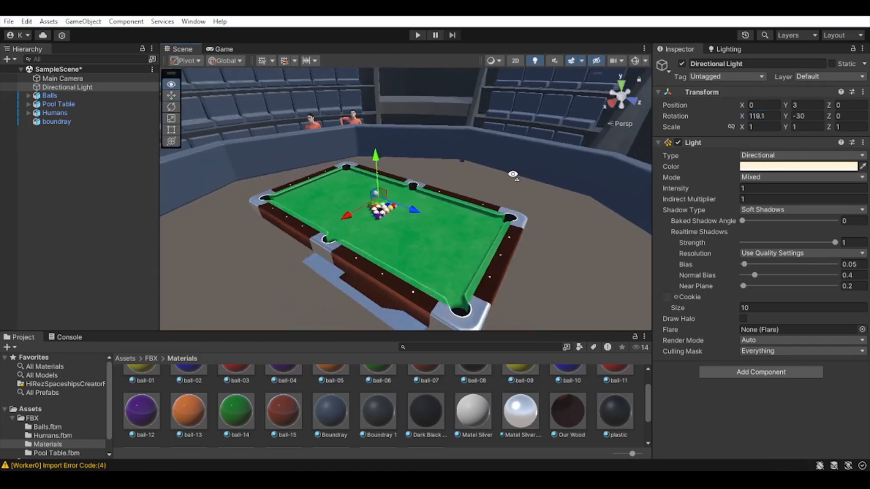
pyautogui.hotkey('ctrl', 'z')
# Step: Move the Directional Light off to the side of the pool table, to about X -6.42, Z 4.47, and keep it selected
pyautogui.moveTo(380, 196); pyautogui.dragTo(560, 167)
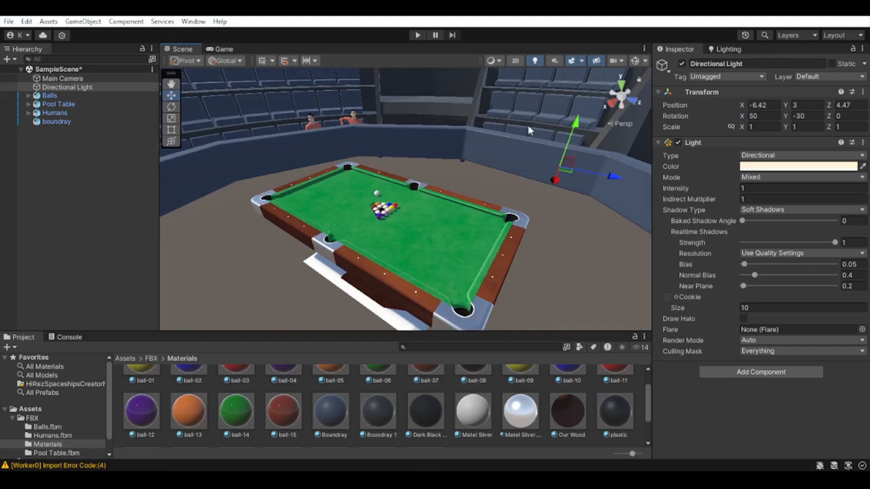
pyautogui.click(61, 78)
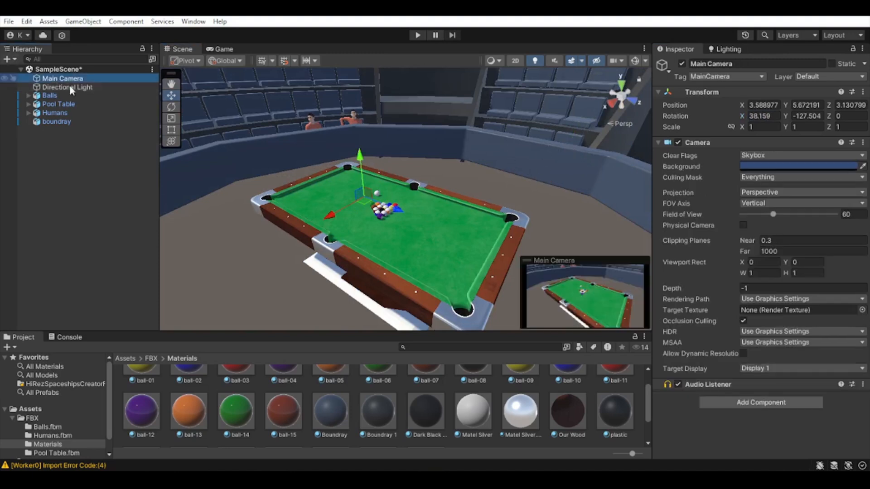
pyautogui.click(86, 88)
# Step: Turn on gizmos in the Scene view so the light and camera icons are drawn around the pool table
pyautogui.moveTo(580, 192)
pyautogui.mouseDown(button='right')
pyautogui.moveTo(553, 194)
pyautogui.moveTo(576, 204)
pyautogui.mouseUp(button='right')
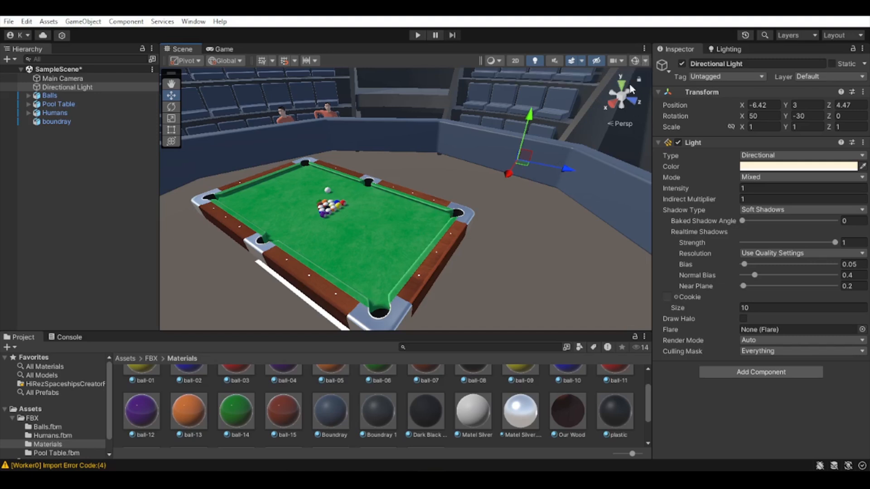
pyautogui.click(645, 61)
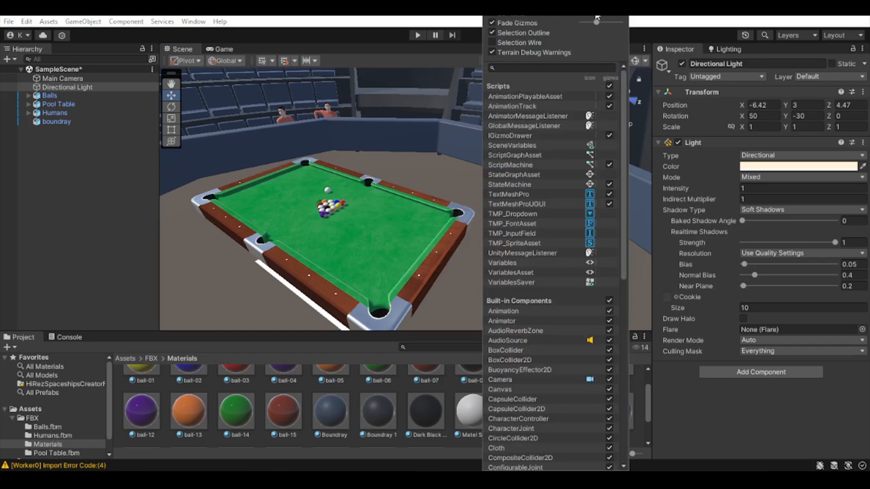
pyautogui.click(635, 61)
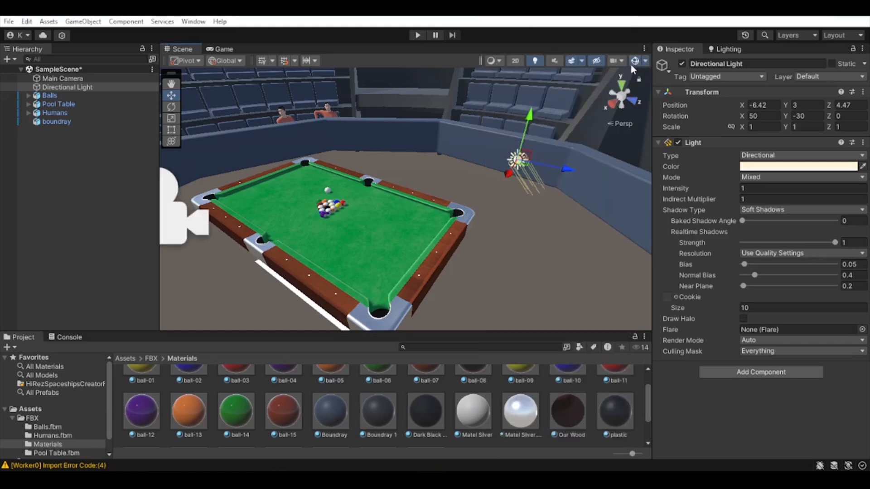
pyautogui.moveTo(363, 178); pyautogui.dragTo(292, 170, button='right')
pyautogui.moveTo(409, 216); pyautogui.dragTo(567, 212, button='right')
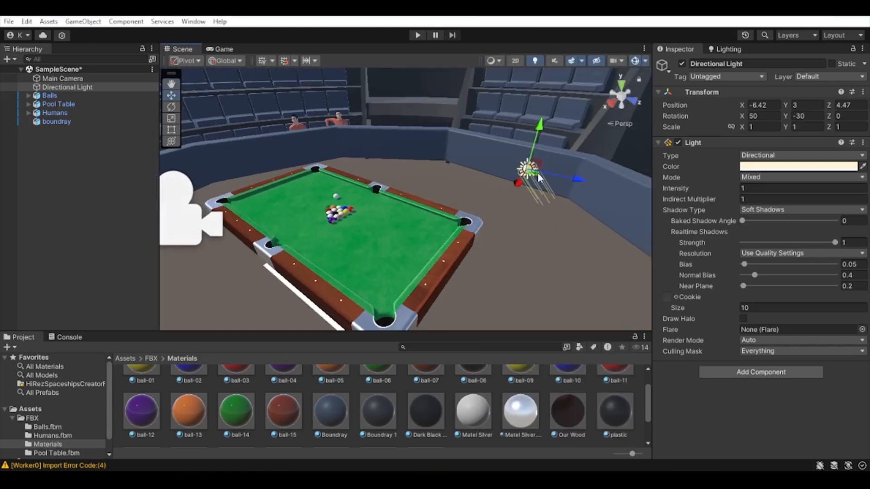
# Step: Try moving the Directional Light towards the table and changing its X scale, undoing each change
pyautogui.moveTo(538, 181); pyautogui.dragTo(507, 163)
pyautogui.hotkey('ctrl', 'z')
pyautogui.moveTo(537, 169); pyautogui.dragTo(502, 157)
pyautogui.hotkey('ctrl', 'z')
pyautogui.moveTo(743, 127); pyautogui.dragTo(695, 171)
pyautogui.hotkey('ctrl', 'z')
# Step: Try the Spot, Point and Area (baked only) types on the Directional Light, and return it to Directional
pyautogui.click(787, 157)
pyautogui.click(785, 167)
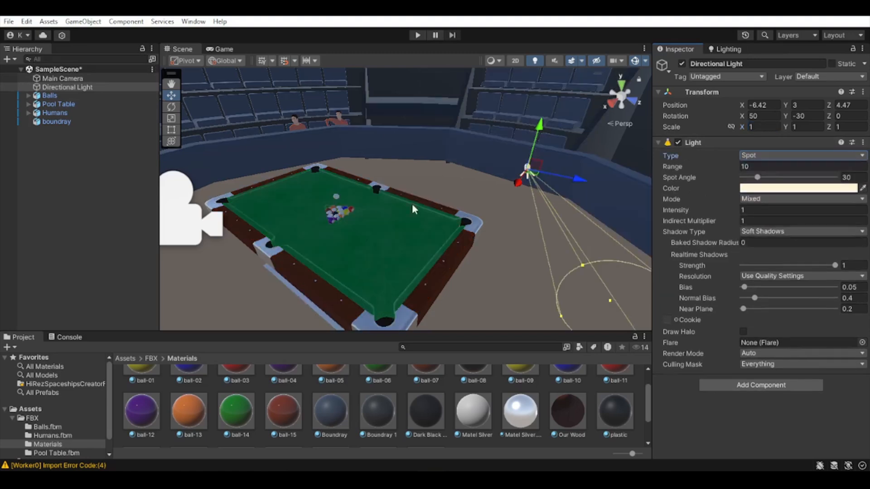
pyautogui.click(766, 157)
pyautogui.click(776, 179)
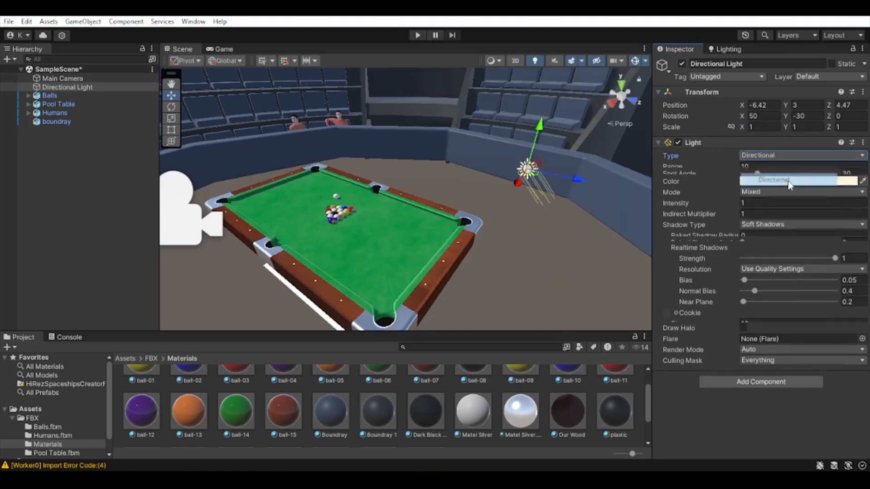
pyautogui.click(766, 192)
pyautogui.click(774, 157)
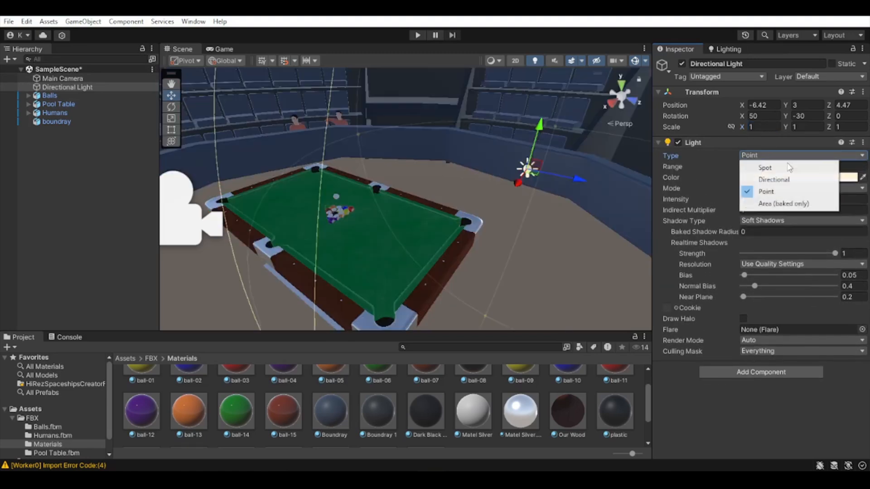
pyautogui.click(772, 204)
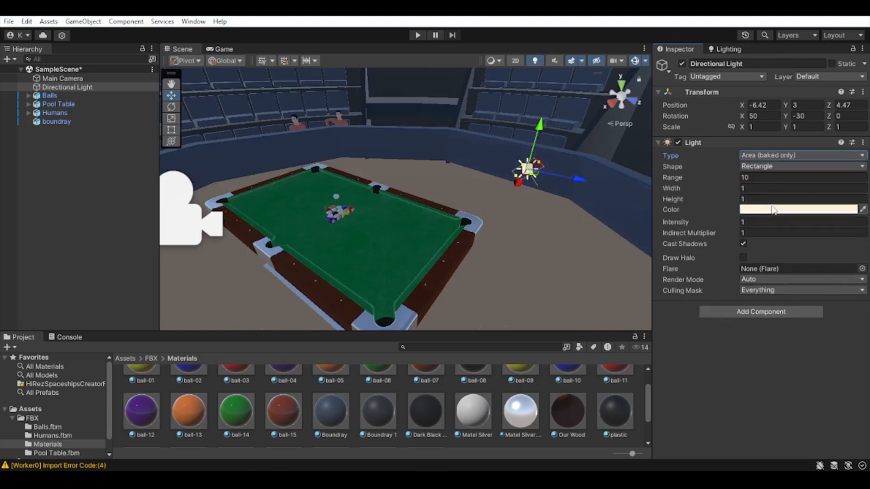
pyautogui.click(805, 157)
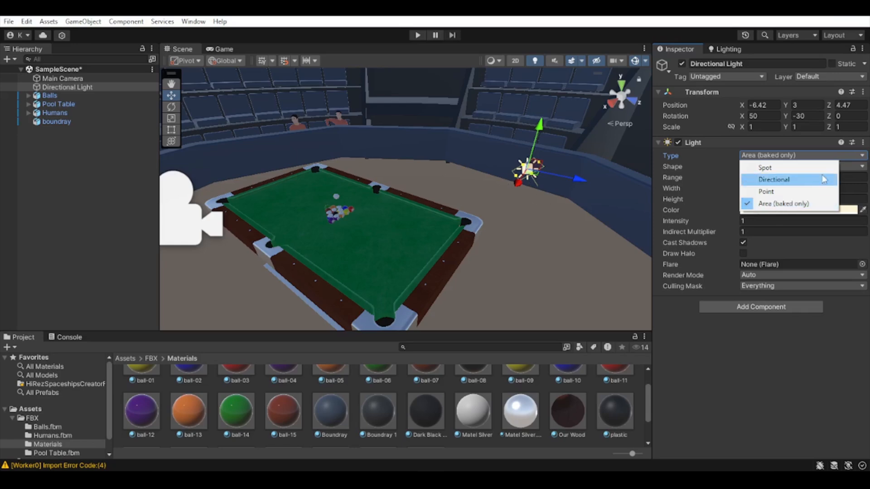
pyautogui.click(788, 179)
# Step: Try the Directional Light with No Shadows and view the racked balls up close
pyautogui.scroll(5, 475, 191)
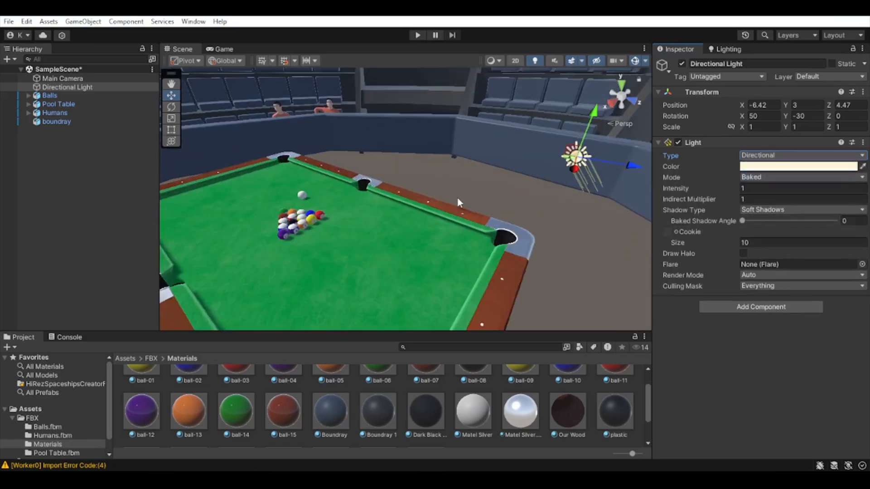
pyautogui.click(776, 205)
pyautogui.click(765, 245)
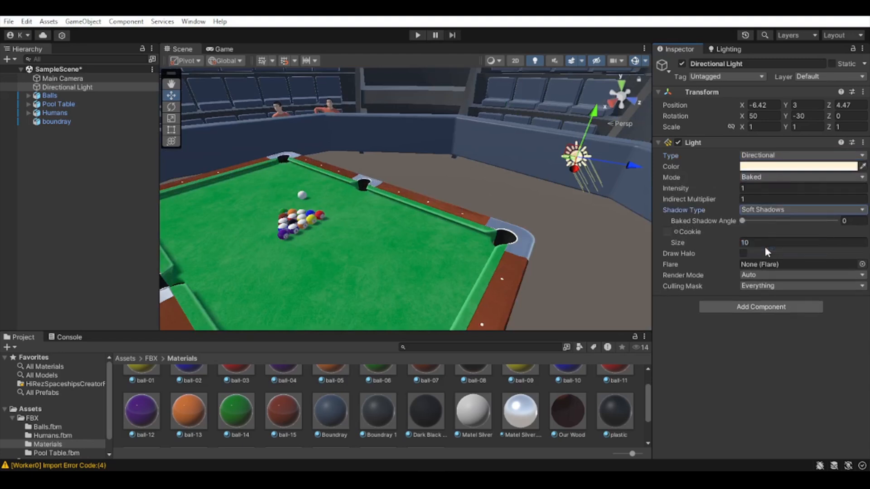
pyautogui.click(762, 210)
pyautogui.click(765, 221)
pyautogui.scroll(5, 279, 206)
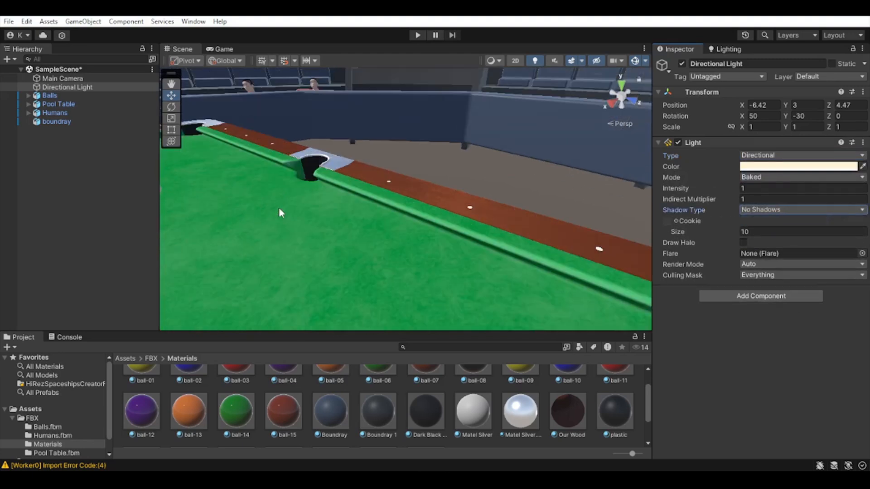
pyautogui.press('s')
pyautogui.moveTo(273, 221); pyautogui.dragTo(272, 217, button='right')
pyautogui.press('w')
# Step: Compare Hard Shadows with Soft Shadows on the racked balls, and leave the Directional Light on Soft Shadows
pyautogui.click(798, 210)
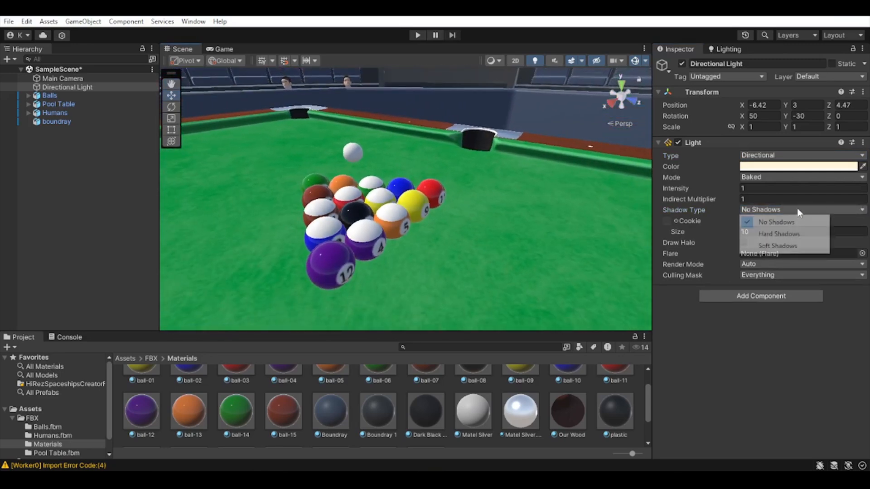
pyautogui.click(786, 246)
pyautogui.click(831, 210)
pyautogui.click(773, 234)
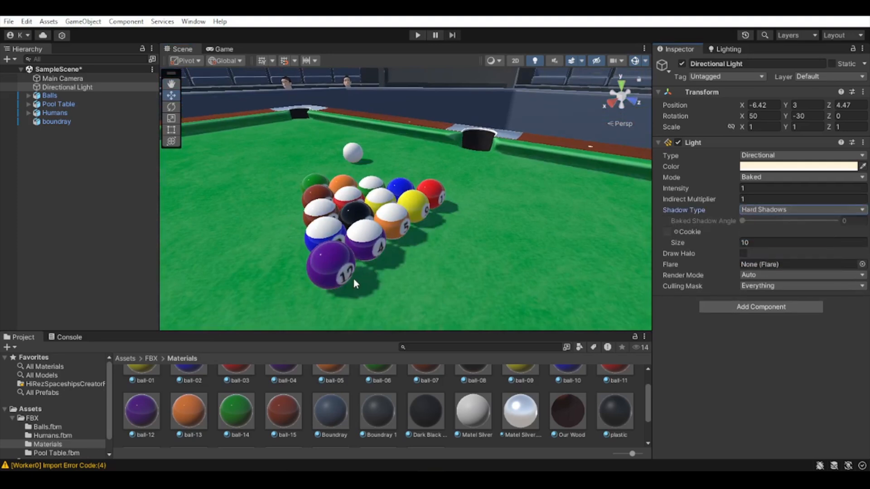
pyautogui.click(785, 210)
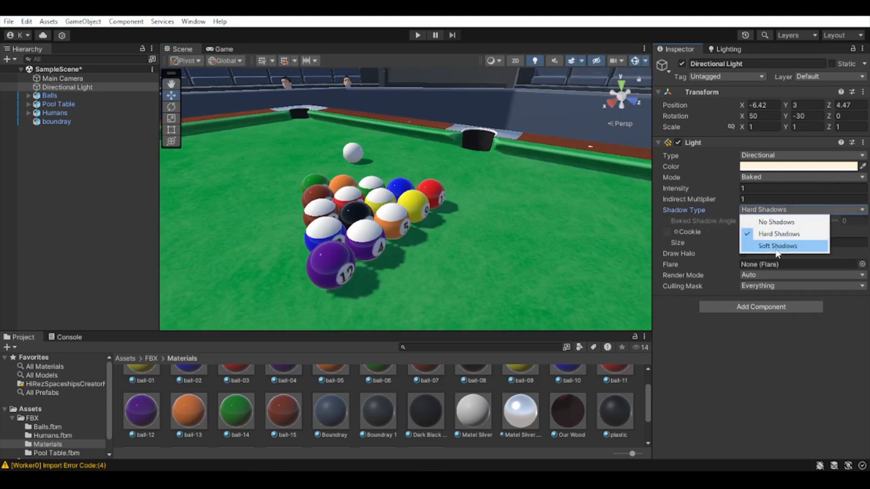
pyautogui.click(776, 245)
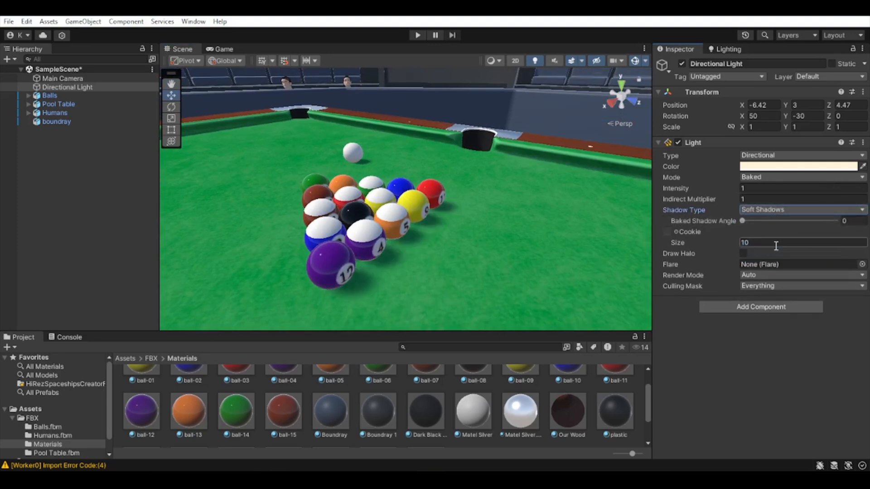
# Step: Try other X rotations for the Directional Light, such as about 100.72 degrees, and restore its X rotation to 50
pyautogui.click(742, 223)
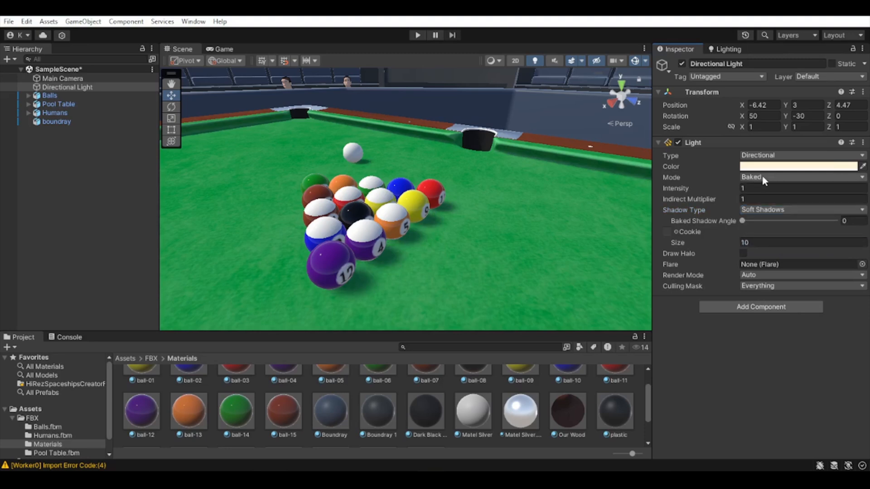
pyautogui.moveTo(743, 116); pyautogui.dragTo(812, 120)
pyautogui.scroll(-5, 407, 176)
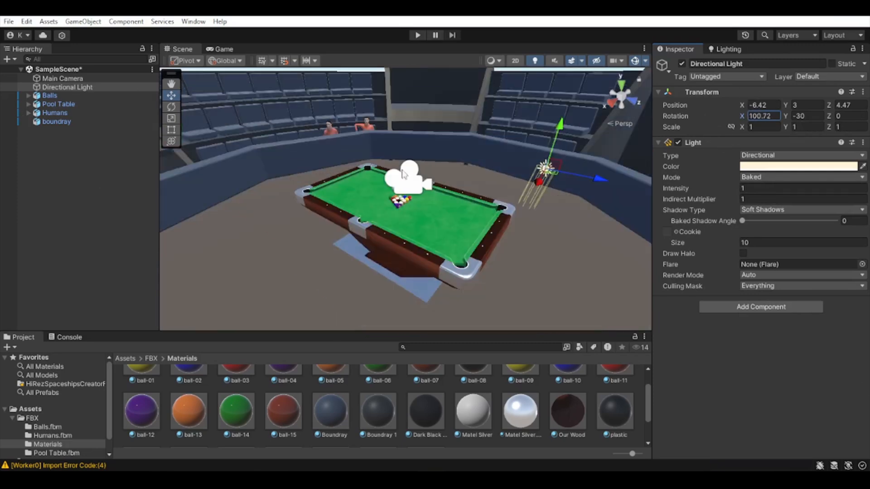
pyautogui.scroll(6, 422, 186)
pyautogui.hotkey('ctrl', 'z')
pyautogui.scroll(-2, 445, 198)
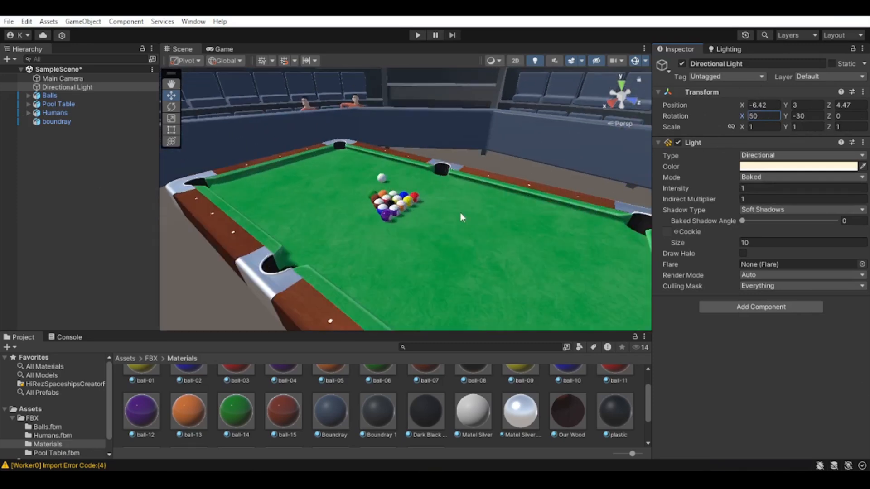
pyautogui.moveTo(450, 203); pyautogui.dragTo(461, 218, button='right')
pyautogui.moveTo(744, 115); pyautogui.dragTo(730, 162)
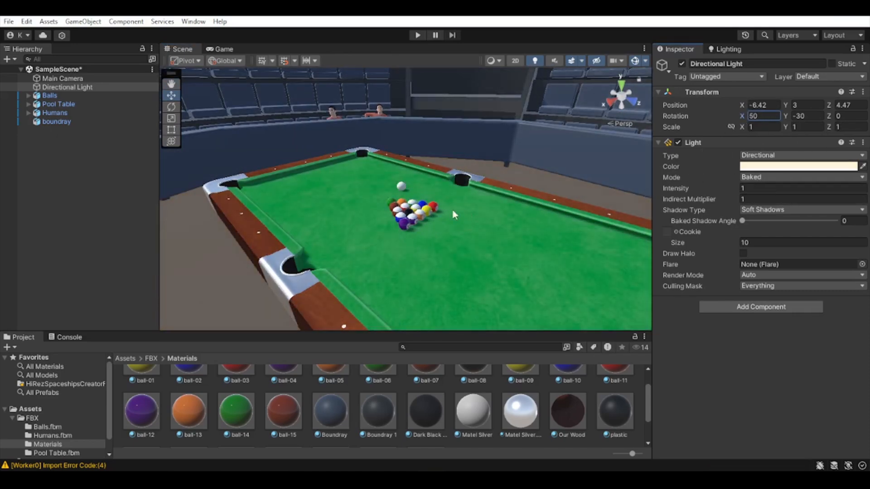
# Step: Look at the Directional Light's colour and its available lighting modes, keeping the colour and the Baked mode
pyautogui.click(772, 166)
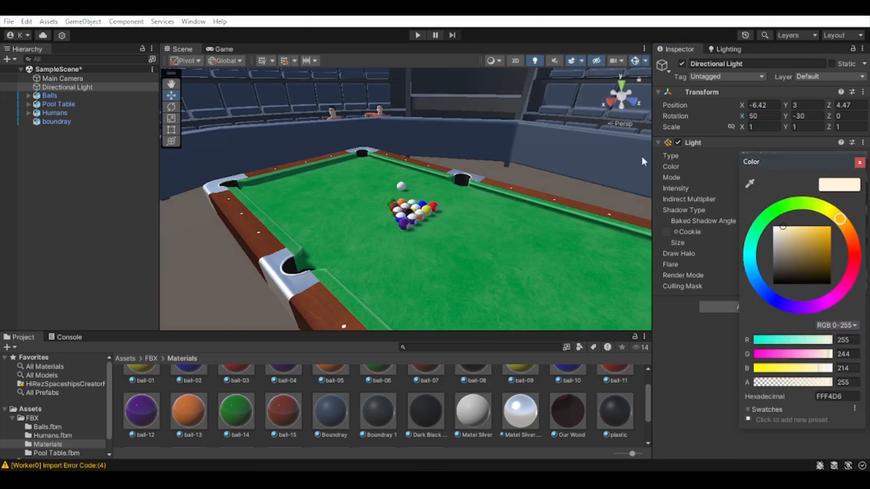
pyautogui.click(859, 162)
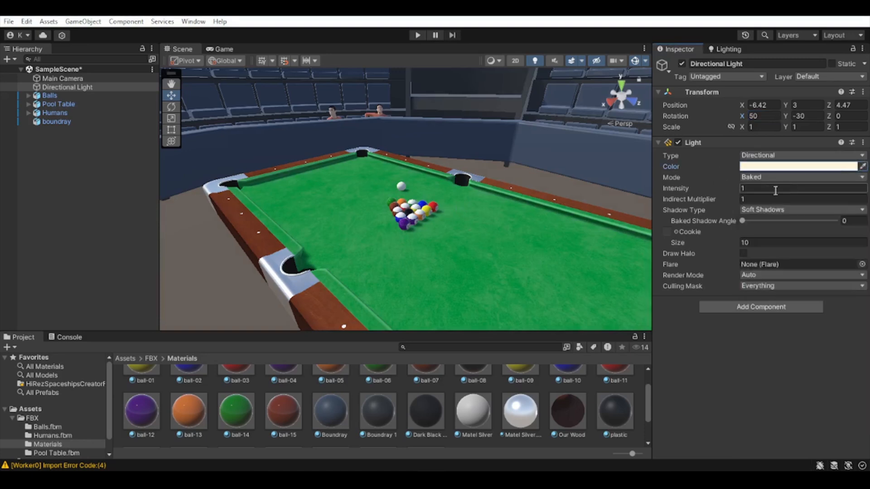
pyautogui.click(766, 177)
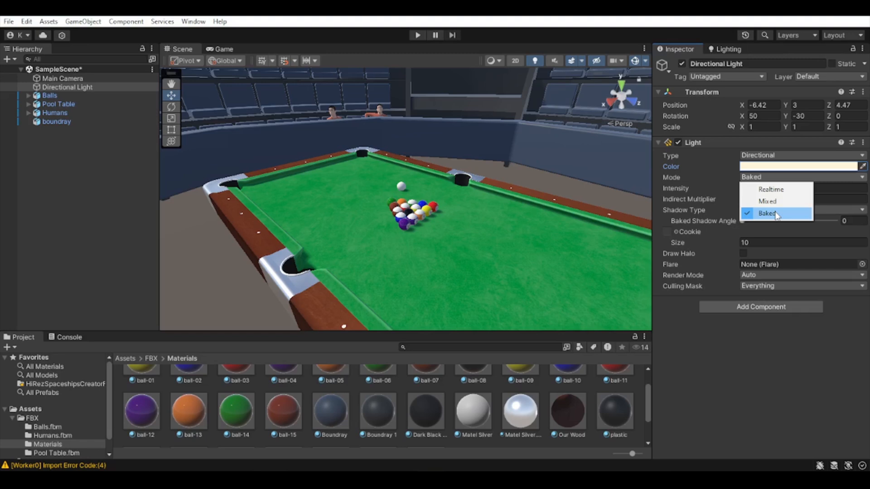
pyautogui.click(776, 214)
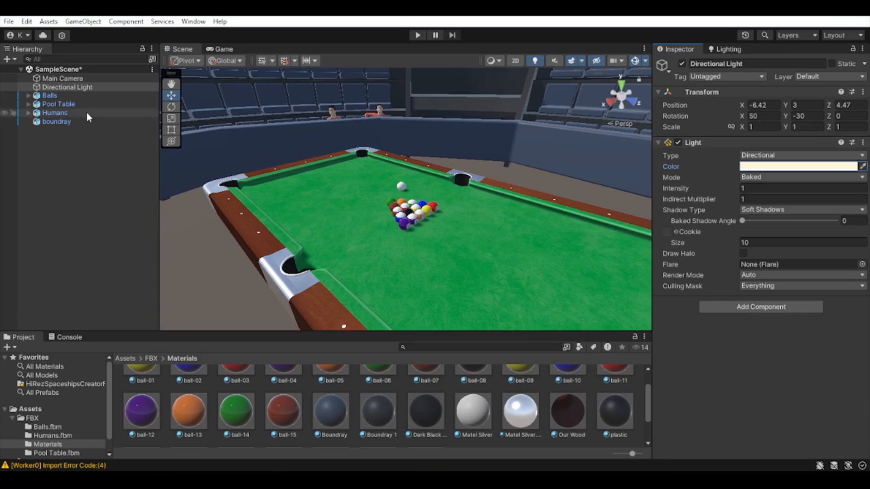
# Step: Delete the Directional Light to see the scene without it, and undo the deletion
pyautogui.click(76, 87)
pyautogui.press('Delete')
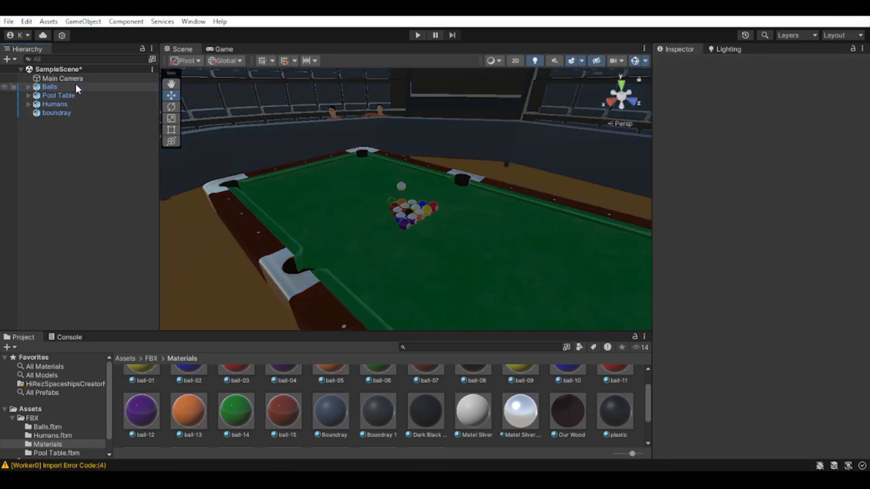
pyautogui.hotkey('ctrl', 'z')
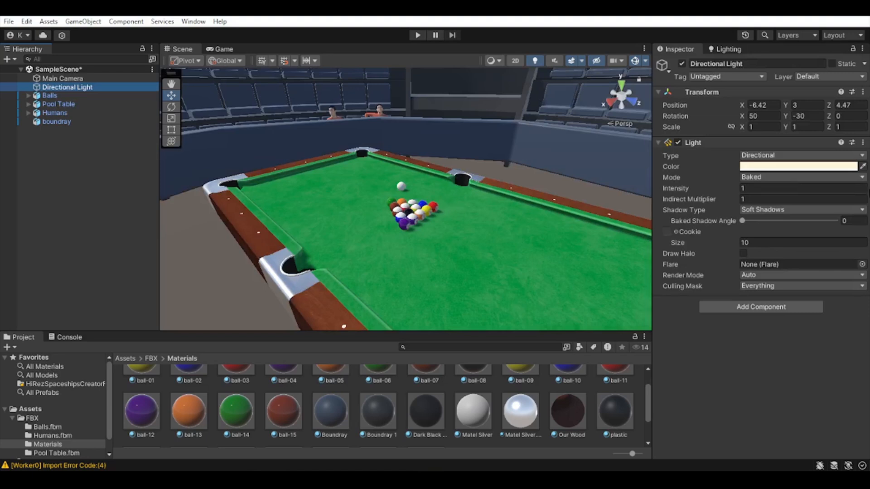
# Step: Set the Directional Light's mode to Realtime
pyautogui.click(775, 178)
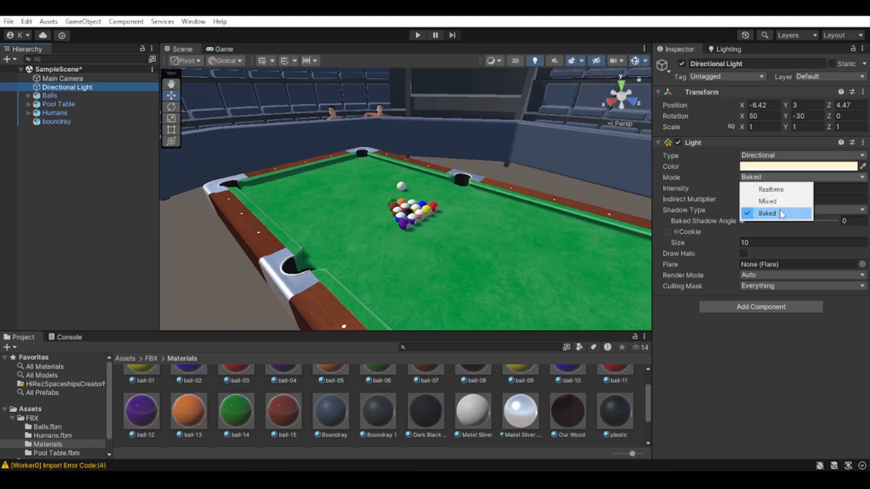
pyautogui.click(780, 193)
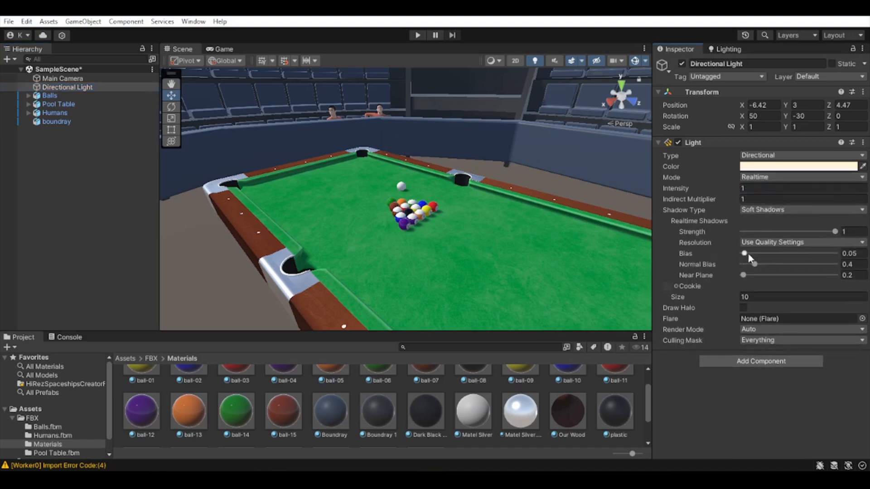
# Step: Try Very High Resolution for the Directional Light's shadows and inspect the pool balls' shadows up close
pyautogui.click(793, 244)
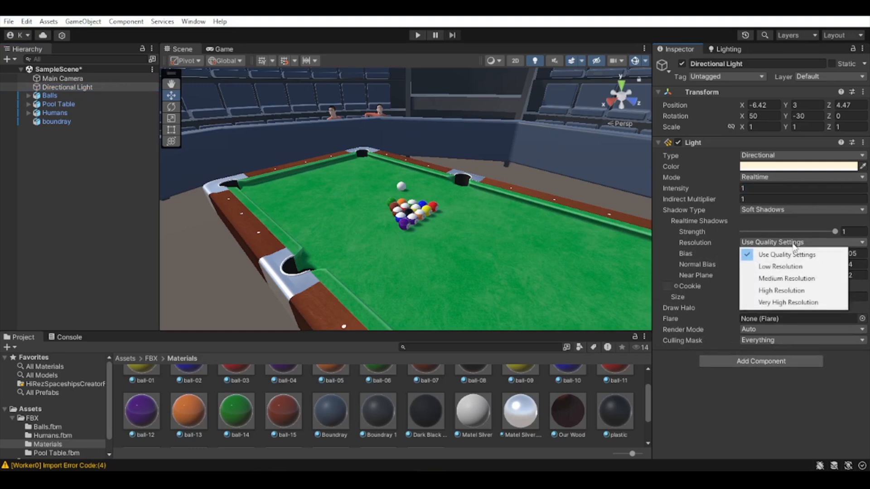
pyautogui.click(787, 294)
pyautogui.click(782, 245)
pyautogui.click(783, 303)
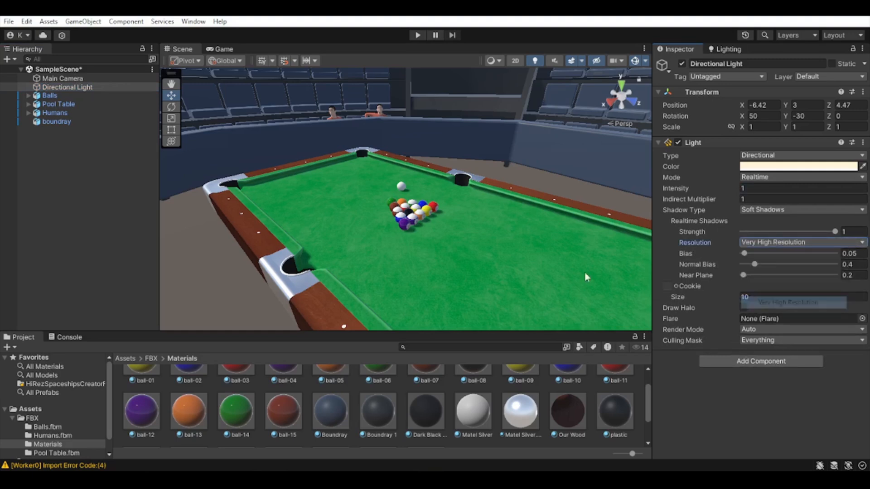
pyautogui.scroll(5, 524, 256)
pyautogui.scroll(-3, 524, 256)
pyautogui.moveTo(497, 226); pyautogui.dragTo(425, 238, button='right')
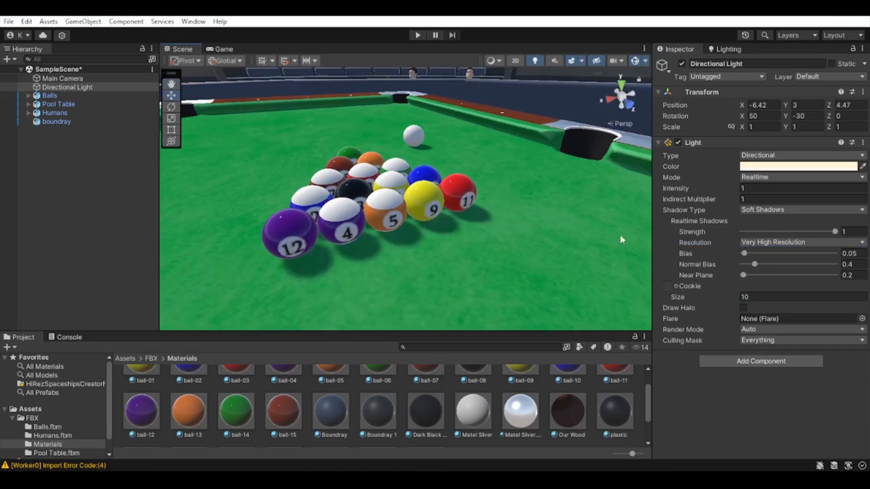
# Step: Compare the Directional Light's shadow resolution at High and Very High, and restore it to Use Quality Settings
pyautogui.click(789, 247)
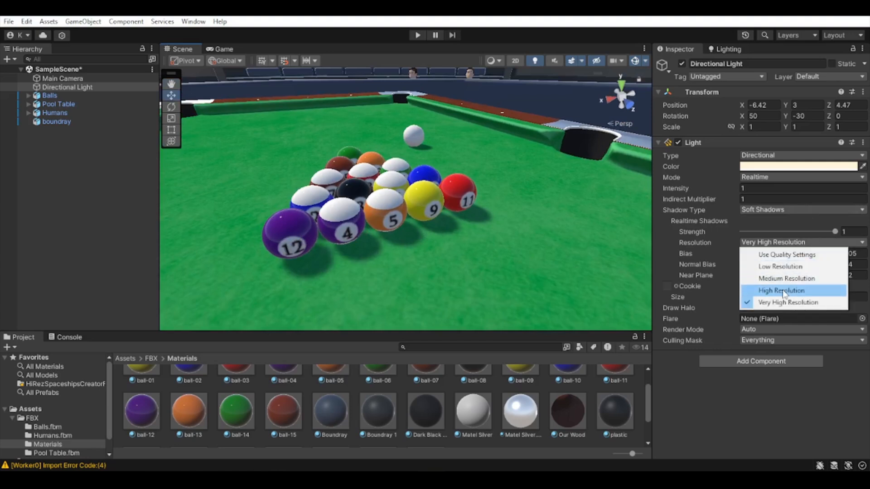
pyautogui.click(782, 289)
pyautogui.click(786, 245)
pyautogui.click(790, 253)
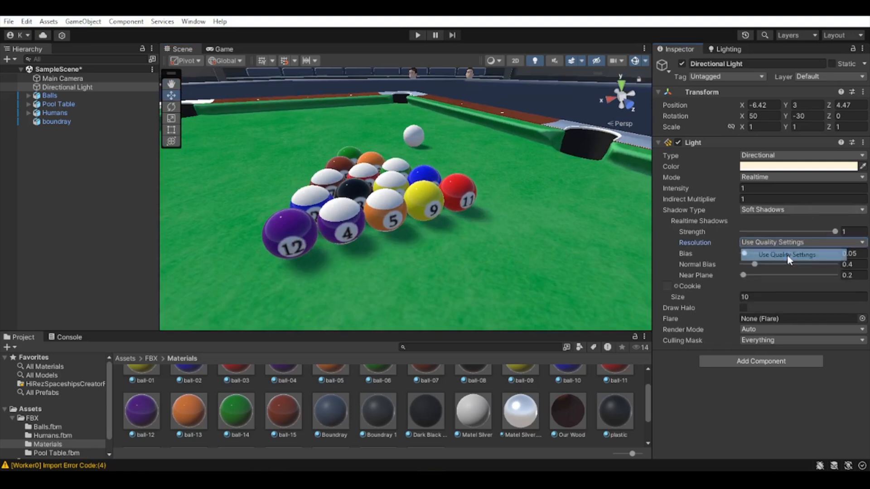
pyautogui.click(793, 246)
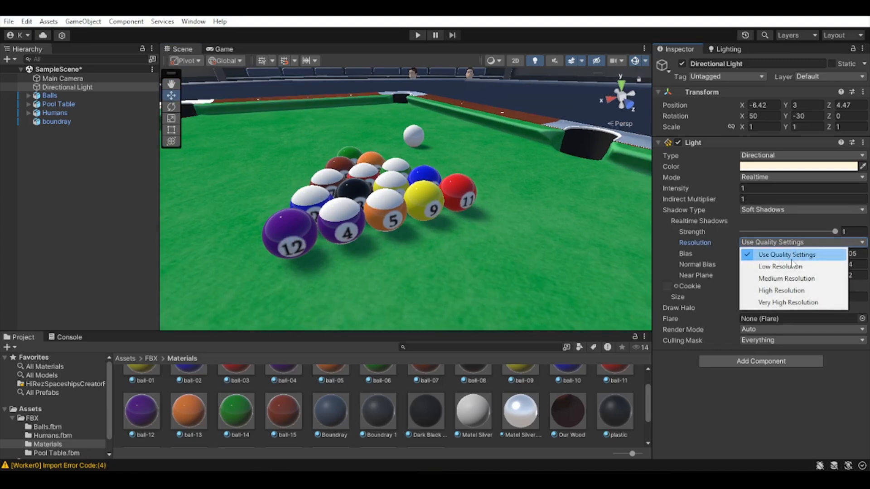
pyautogui.click(763, 305)
pyautogui.click(801, 245)
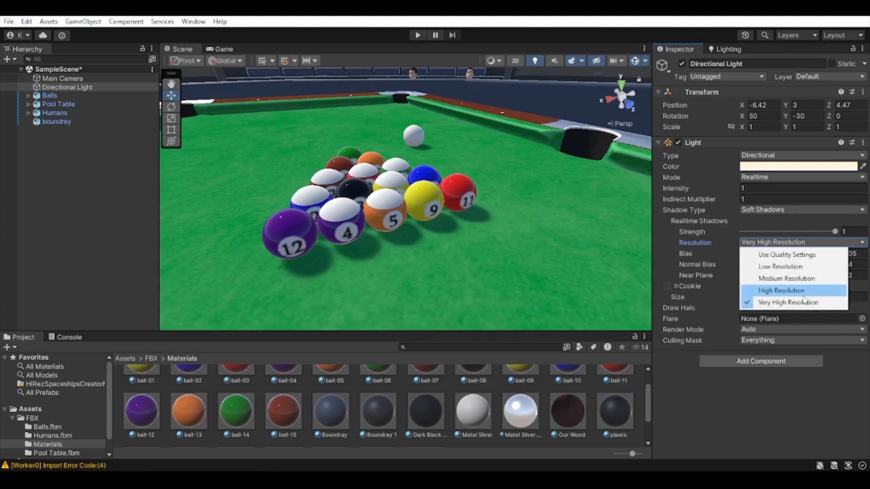
pyautogui.click(792, 290)
pyautogui.click(811, 243)
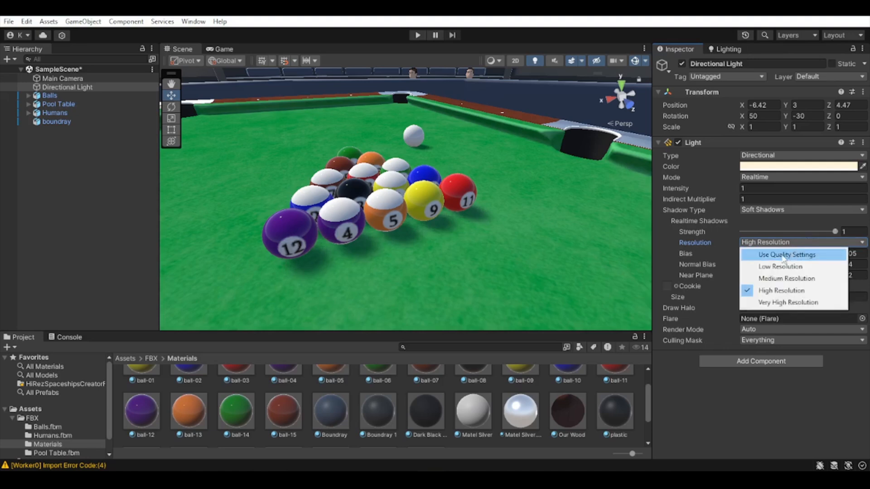
pyautogui.click(798, 255)
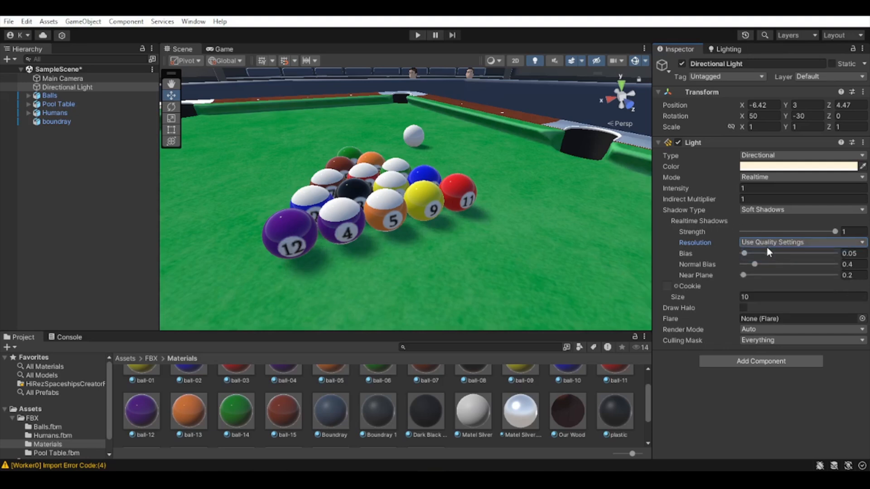
# Step: Set the Directional Light's shadow Normal Bias to 0 and Near Plane to 0.1, and save the scene
pyautogui.click(744, 254)
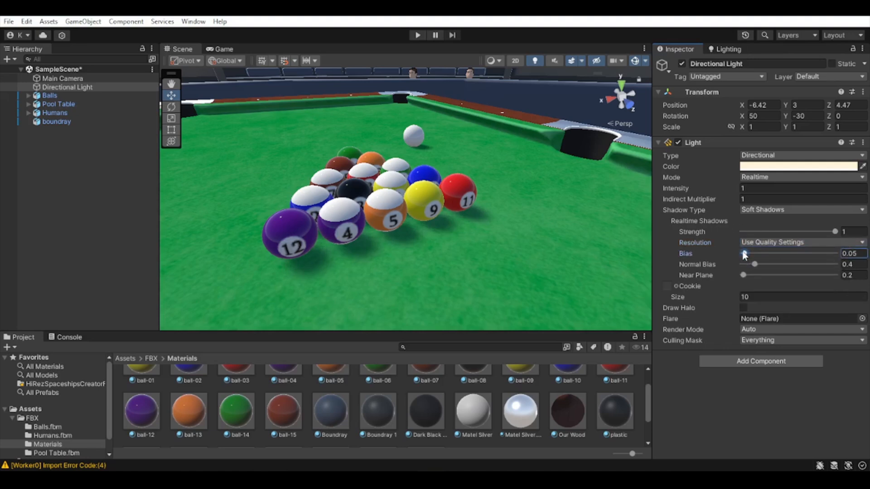
pyautogui.moveTo(730, 257); pyautogui.dragTo(743, 271)
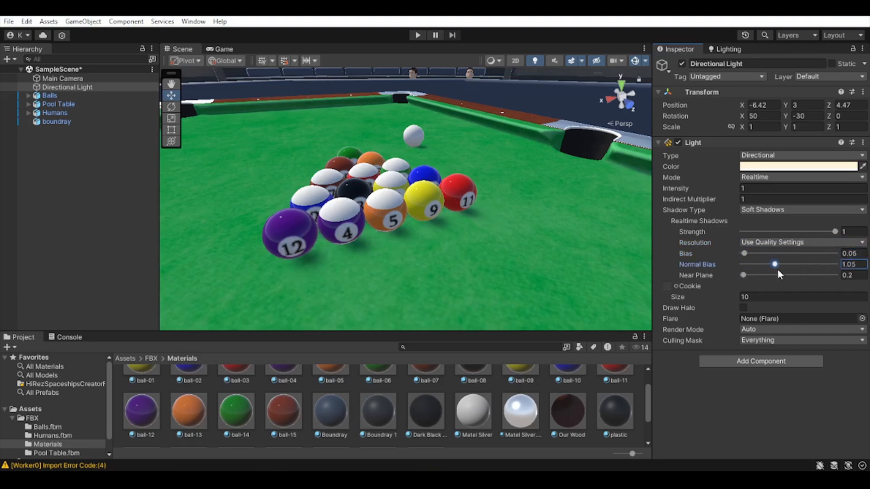
pyautogui.click(743, 275)
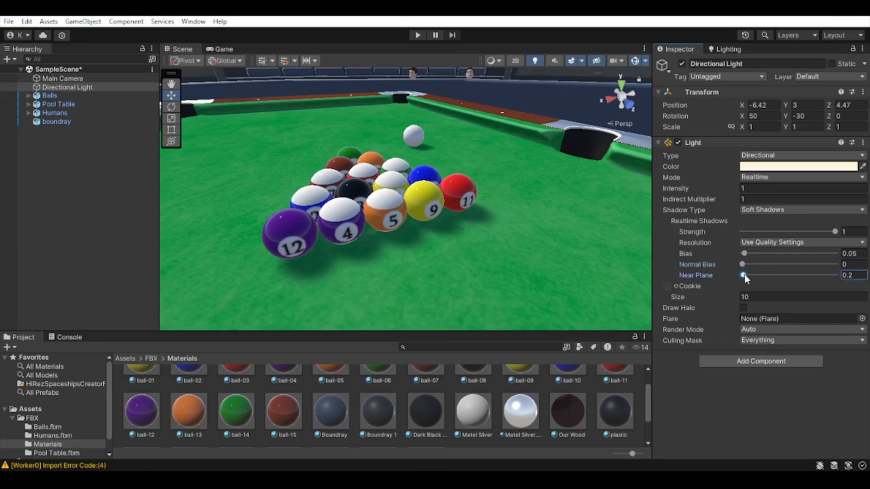
pyautogui.moveTo(765, 278); pyautogui.dragTo(651, 308)
pyautogui.scroll(-5, 384, 202)
pyautogui.hotkey('ctrl', 's')
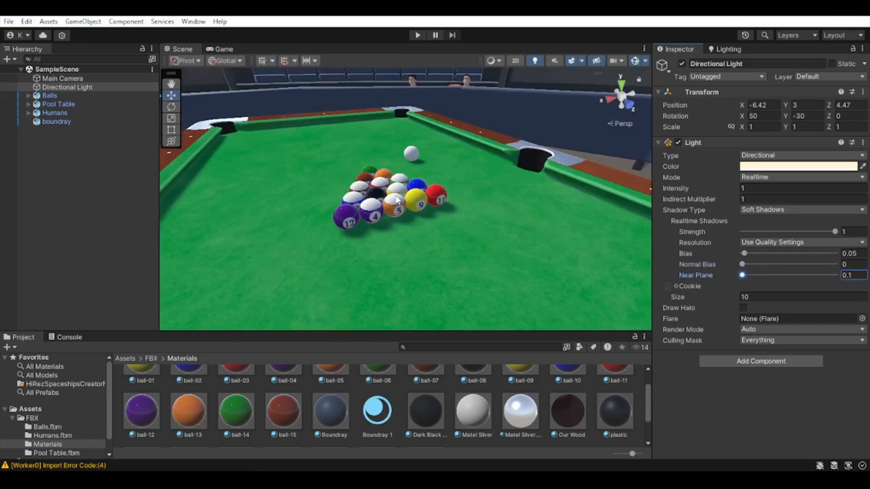
# Step: Deselect the Directional Light and examine the pool table and surrounding arena from several angles
pyautogui.scroll(-7, 394, 196)
pyautogui.click(254, 249)
pyautogui.moveTo(394, 216); pyautogui.dragTo(444, 201, button='right')
pyautogui.moveTo(349, 163); pyautogui.dragTo(395, 172, button='right')
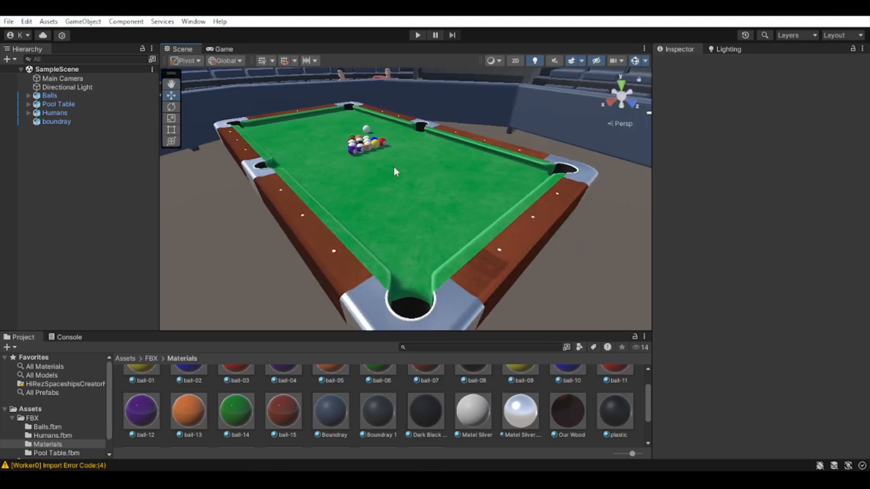
pyautogui.scroll(-8, 394, 168)
pyautogui.scroll(2, 318, 255)
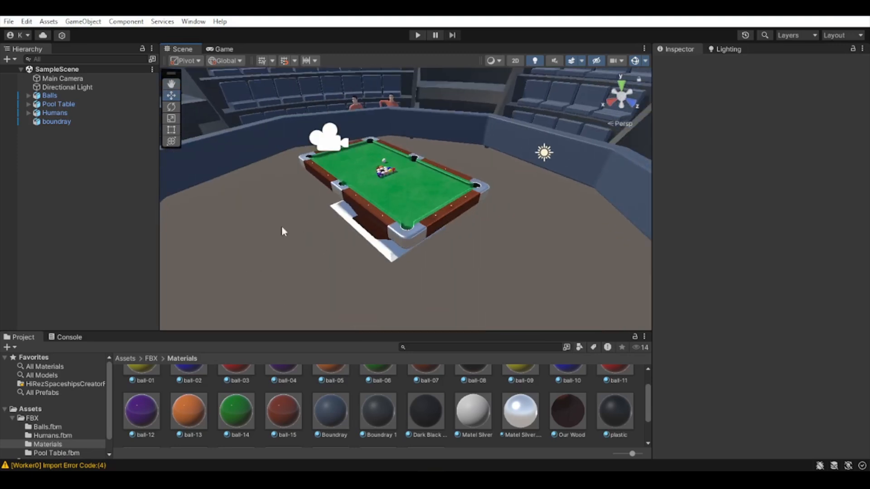
pyautogui.scroll(-2, 276, 226)
# Step: Import floor.fbx from the Environment folder in File Explorer into the project's FBX folder
pyautogui.hotkey('alt', 'Tab')
pyautogui.hotkey('alt', 'Tab')
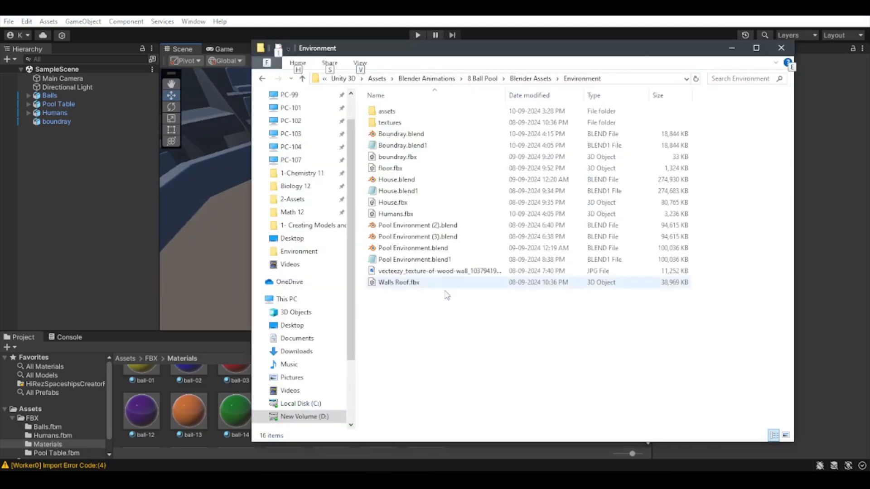
pyautogui.click(388, 170)
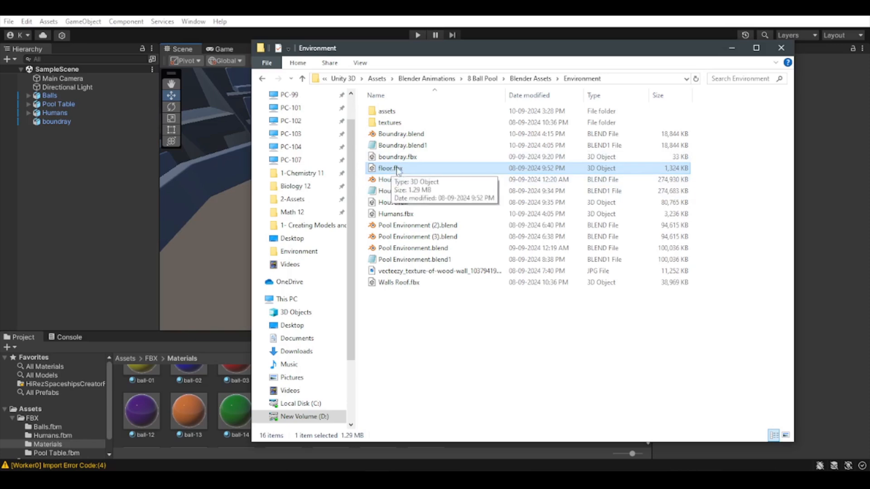
pyautogui.click(151, 358)
pyautogui.hotkey('alt', 'Tab')
pyautogui.moveTo(383, 172); pyautogui.dragTo(528, 410)
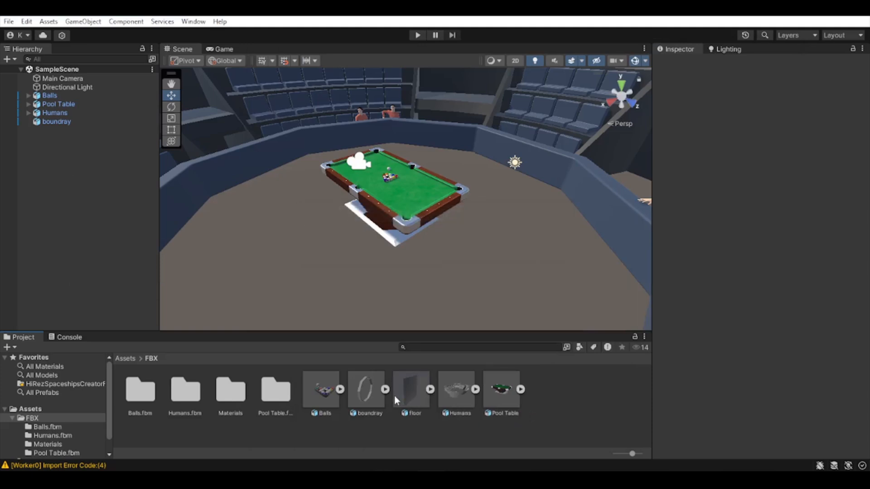
# Step: Set the floor model's material location to Use External Materials (Legacy), apply it, and check the model preview
pyautogui.click(395, 397)
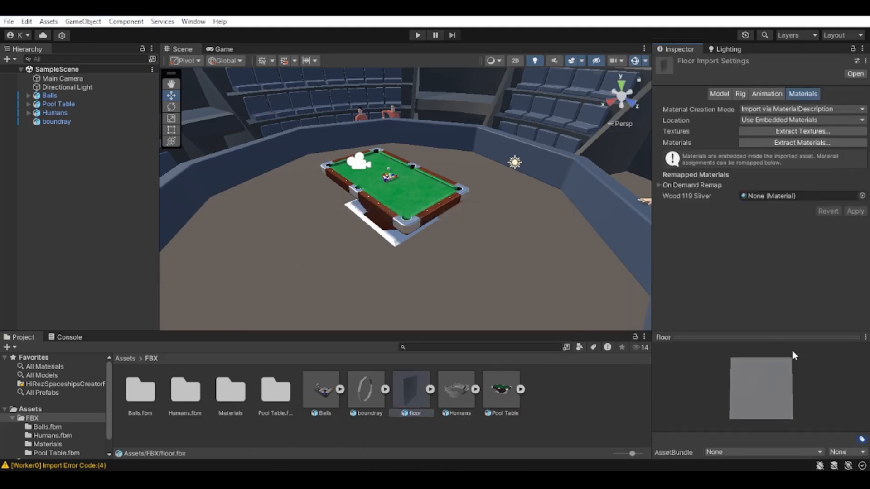
pyautogui.click(797, 120)
pyautogui.click(793, 131)
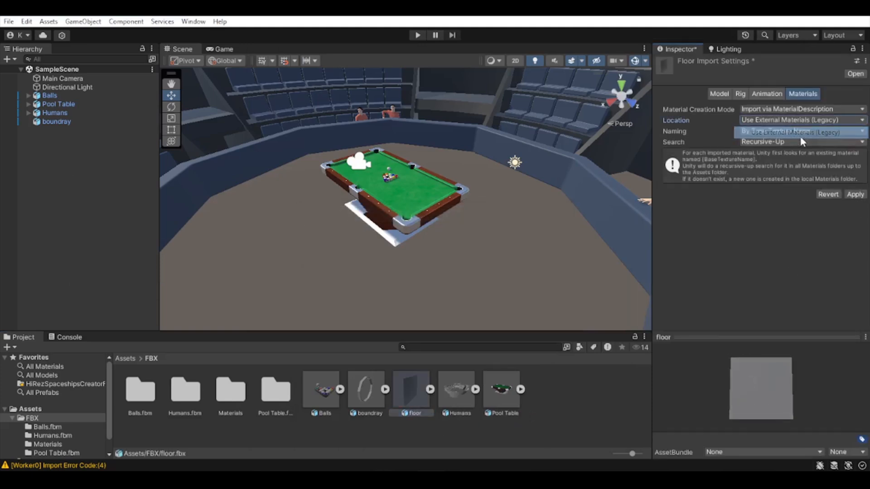
pyautogui.click(856, 194)
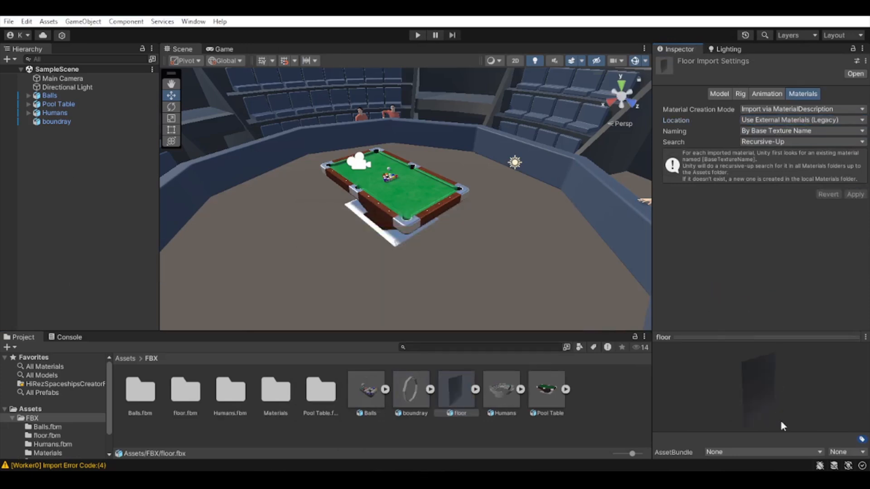
pyautogui.moveTo(744, 393); pyautogui.dragTo(753, 383)
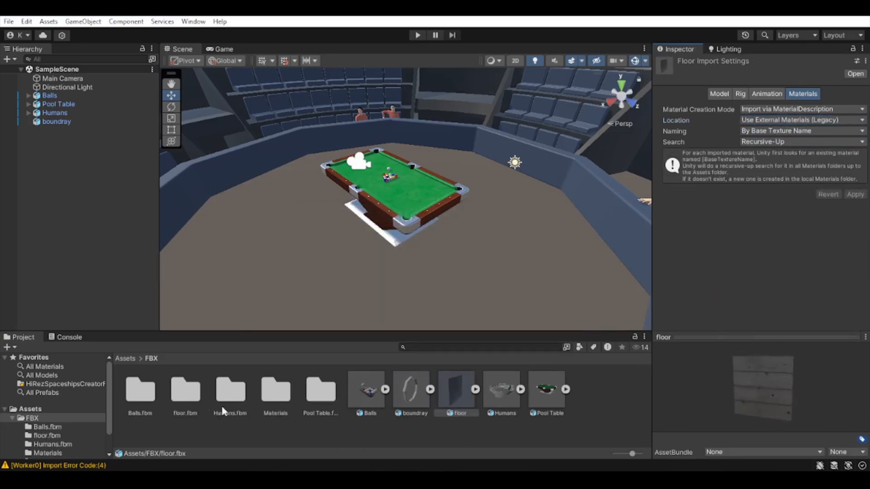
# Step: Examine the wood-119 diffuse and smoothness textures in the floor.fbm folder
pyautogui.doubleClick(188, 395)
pyautogui.click(145, 392)
pyautogui.click(195, 392)
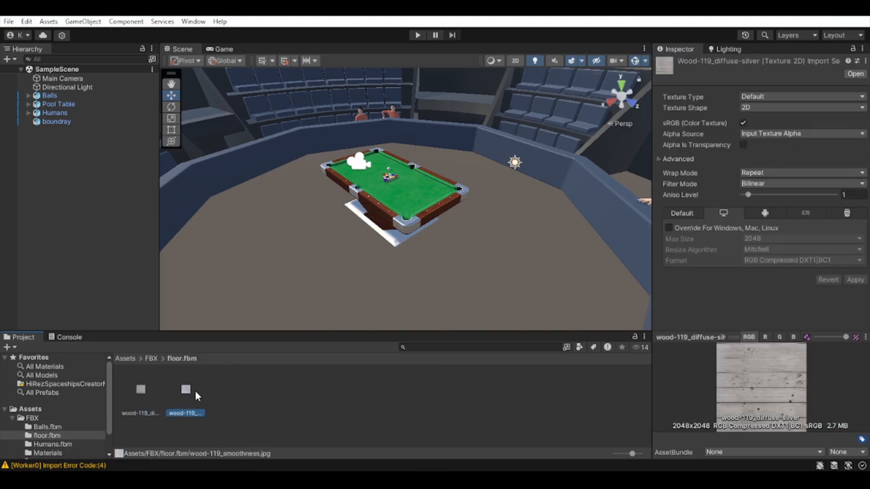
pyautogui.press('Left')
pyautogui.click(184, 398)
pyautogui.click(148, 403)
# Step: Add the floor model from the FBX folder to SampleScene
pyautogui.click(152, 358)
pyautogui.moveTo(457, 392); pyautogui.dragTo(43, 193)
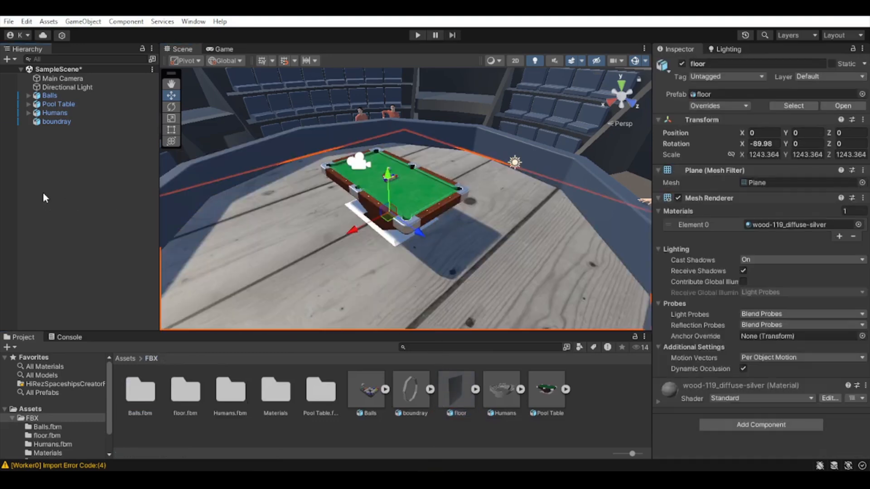
pyautogui.scroll(-5, 404, 276)
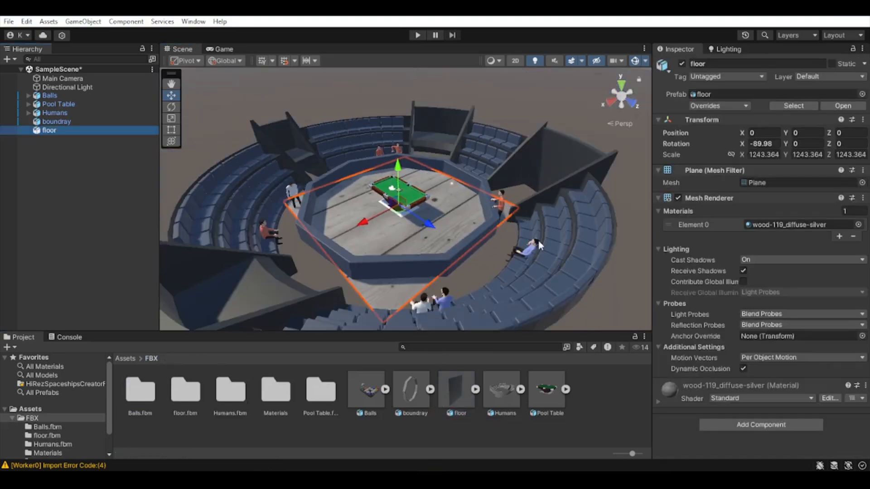
# Step: Scale the floor proportionally to 6000 on all axes so it extends beyond the arena
pyautogui.scroll(-4, 538, 243)
pyautogui.click(731, 154)
pyautogui.scroll(-4, 433, 208)
pyautogui.click(770, 154)
pyautogui.write('600')
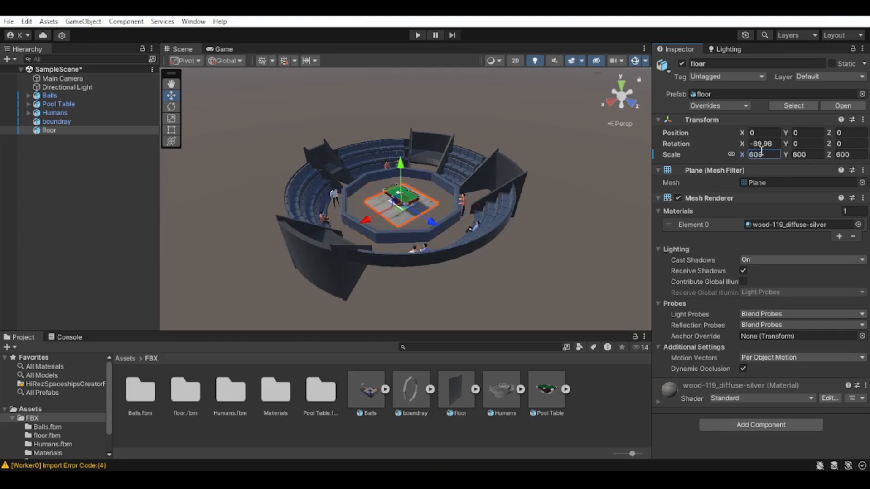
pyautogui.write('0')
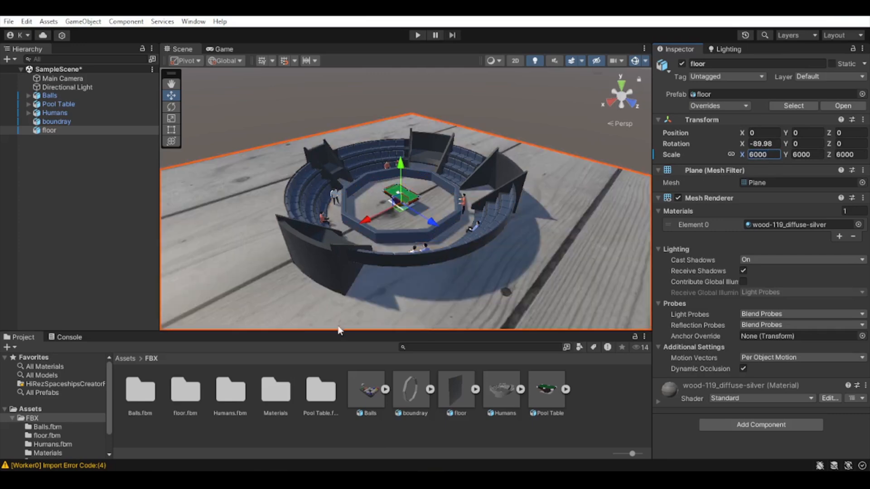
# Step: Set the floor's X rotation to -90
pyautogui.scroll(5, 429, 235)
pyautogui.moveTo(421, 261); pyautogui.dragTo(487, 170, button='right')
pyautogui.press('s')
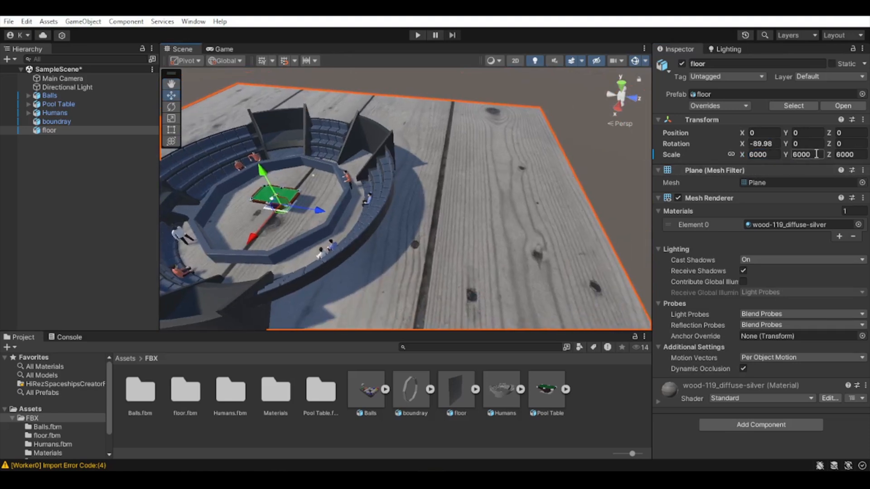
pyautogui.click(763, 144)
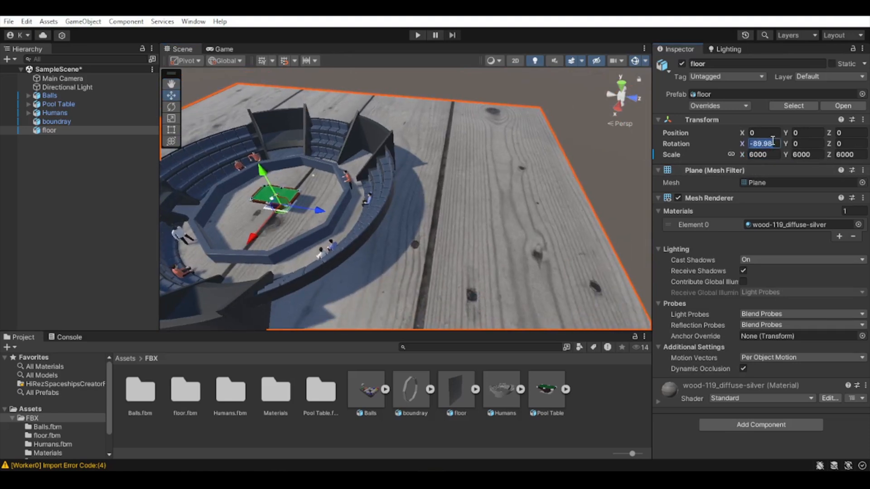
pyautogui.write('0')
pyautogui.press('Escape')
pyautogui.click(778, 143)
pyautogui.write('-90')
# Step: Set the main map tiling of the floor's wood-119_diffuse-silver material to 20 in both X and Y
pyautogui.keyDown('alt'); pyautogui.moveTo(368, 284); pyautogui.dragTo(571, 196); pyautogui.keyUp('alt')
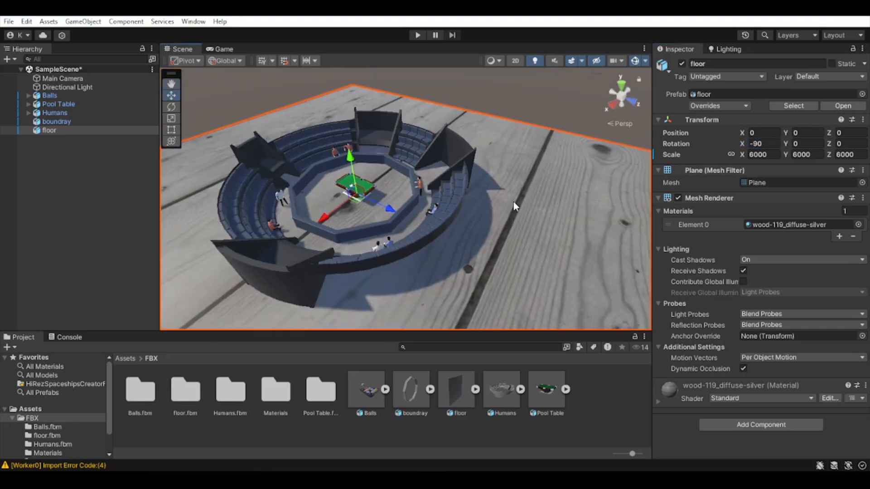
pyautogui.scroll(-5, 525, 195)
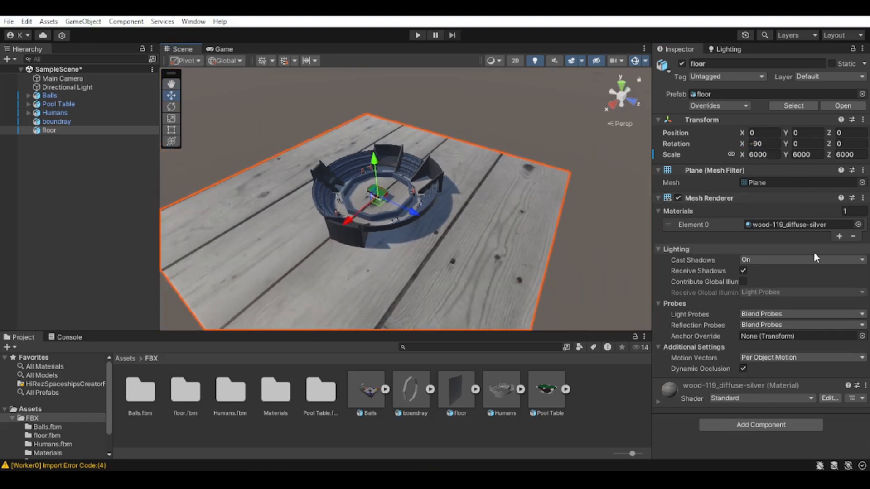
pyautogui.click(658, 401)
pyautogui.scroll(-3, 704, 388)
pyautogui.scroll(-5, 768, 379)
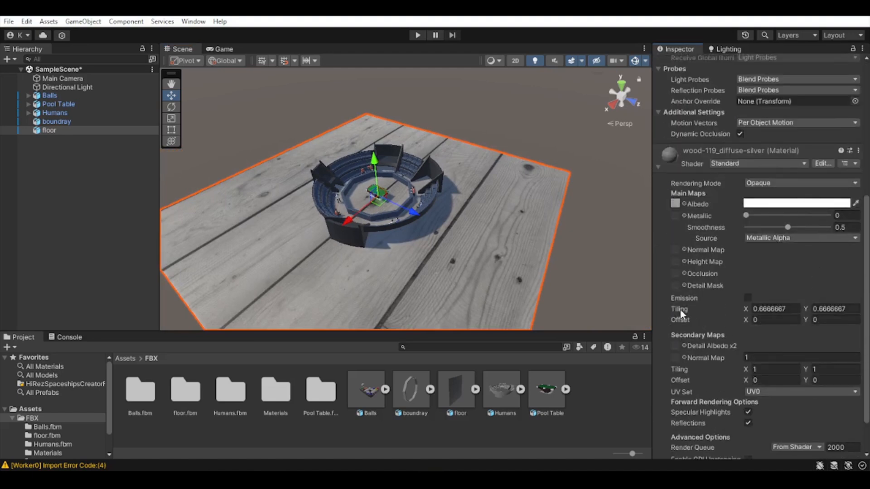
pyautogui.moveTo(742, 309); pyautogui.dragTo(772, 310)
pyautogui.click(773, 310)
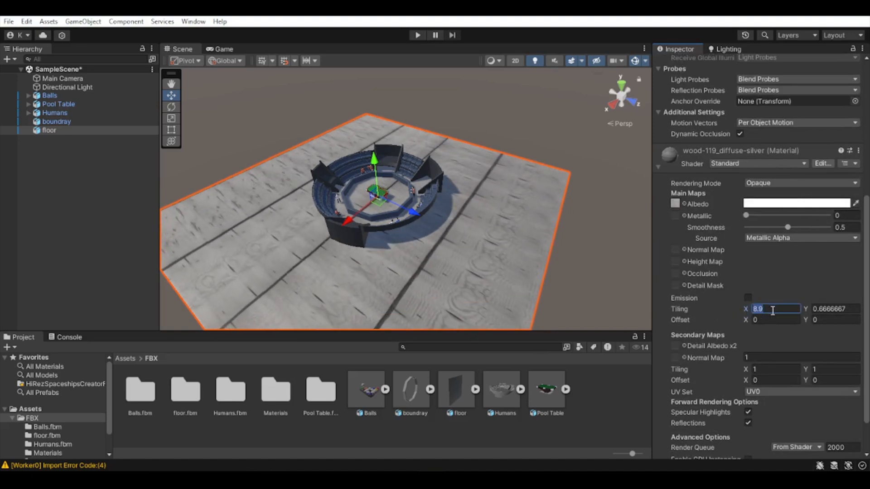
pyautogui.write('20')
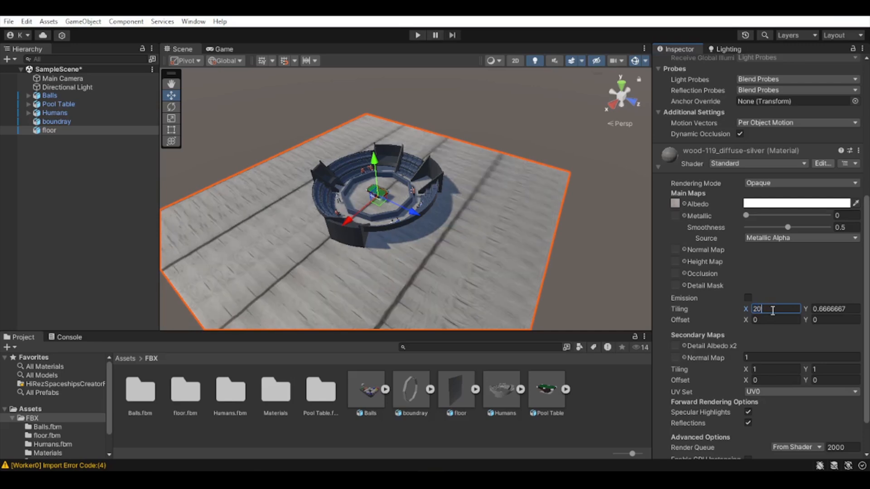
pyautogui.click(830, 311)
pyautogui.write('20')
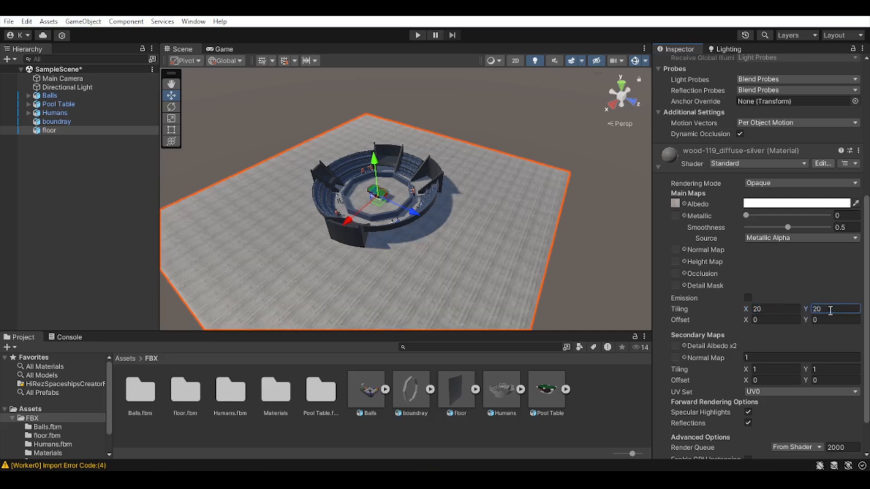
# Step: Examine the scale of the floor's tiled wood planks up close around the pool table
pyautogui.scroll(10, 354, 229)
pyautogui.moveTo(321, 208); pyautogui.dragTo(320, 207, button='right')
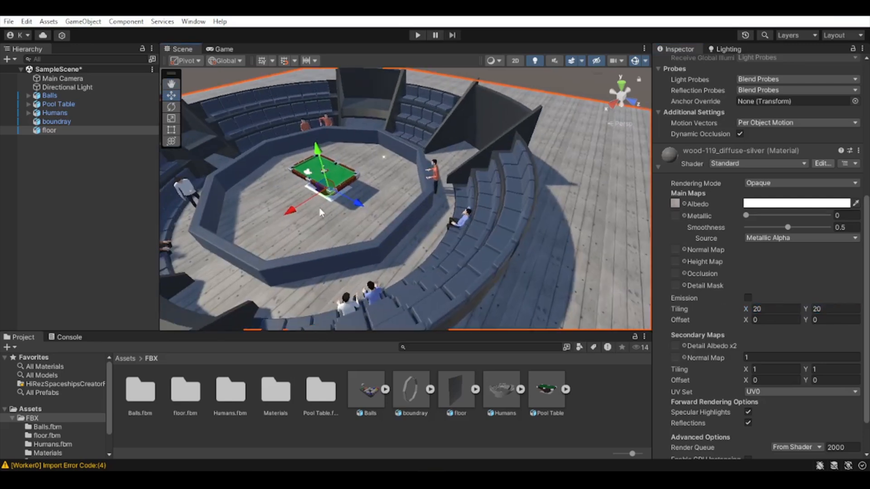
pyautogui.press('f')
pyautogui.scroll(12, 373, 200)
pyautogui.scroll(-2, 378, 208)
pyautogui.scroll(-12, 378, 202)
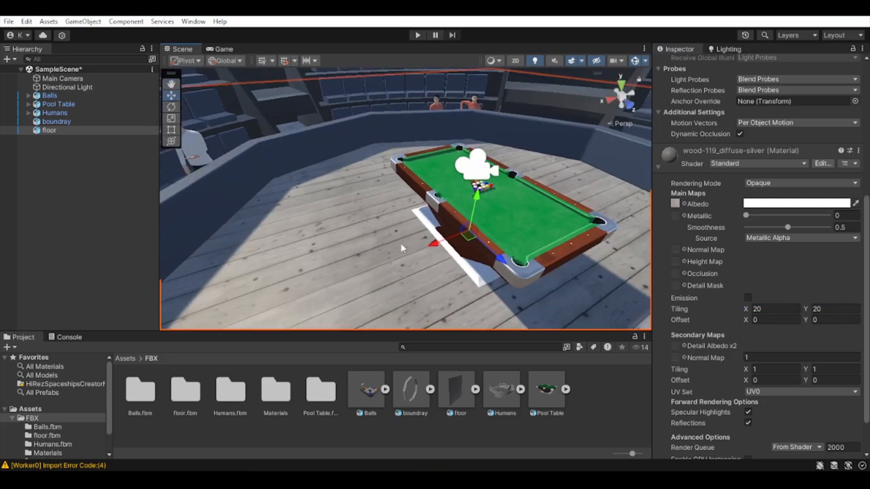
pyautogui.scroll(-5, 363, 239)
pyautogui.moveTo(398, 240); pyautogui.dragTo(625, 247, button='right')
pyautogui.press('w')
pyautogui.press('a')
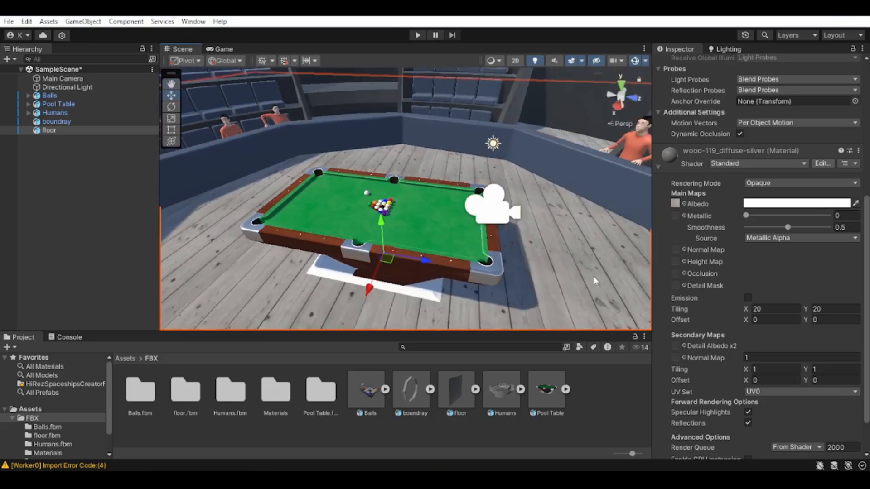
# Step: Try a main map tiling of 25 in both X and Y on the floor's wood material
pyautogui.click(777, 309)
pyautogui.write('25')
pyautogui.press('Tab')
pyautogui.write('25')
# Step: Set the main map tiling of the floor's wood-119_diffuse-silver material to 30 in both X and Y
pyautogui.click(783, 309)
pyautogui.write('0.3')
pyautogui.press('BackSpace')
pyautogui.press('BackSpace')
pyautogui.press('BackSpace')
pyautogui.write('30')
pyautogui.press('Tab')
pyautogui.write('30')
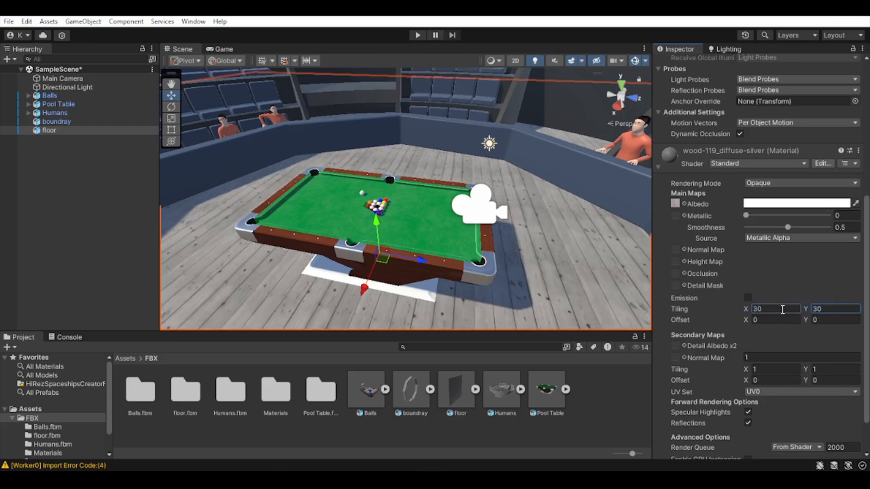
# Step: Deselect the floor, save SampleScene and check the balls and pool table up close
pyautogui.click(291, 363)
pyautogui.moveTo(437, 287); pyautogui.dragTo(356, 247, button='right')
pyautogui.moveTo(366, 194); pyautogui.dragTo(392, 213, button='right')
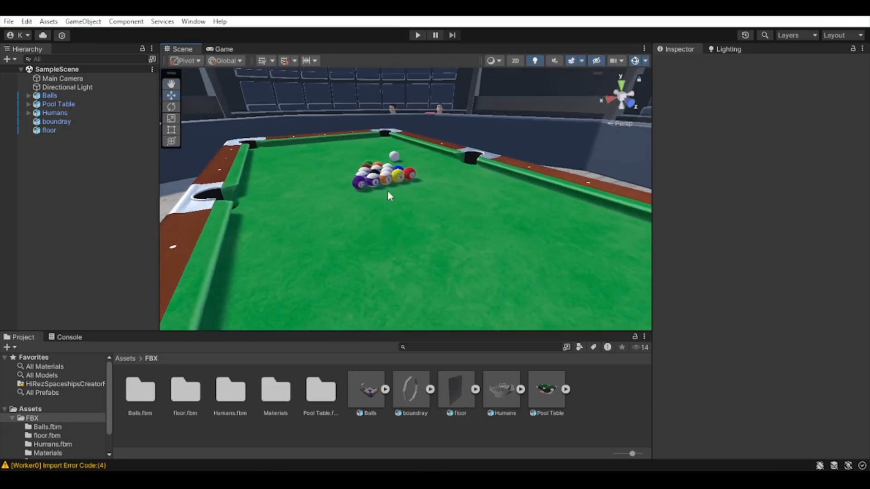
pyautogui.scroll(-3, 493, 182)
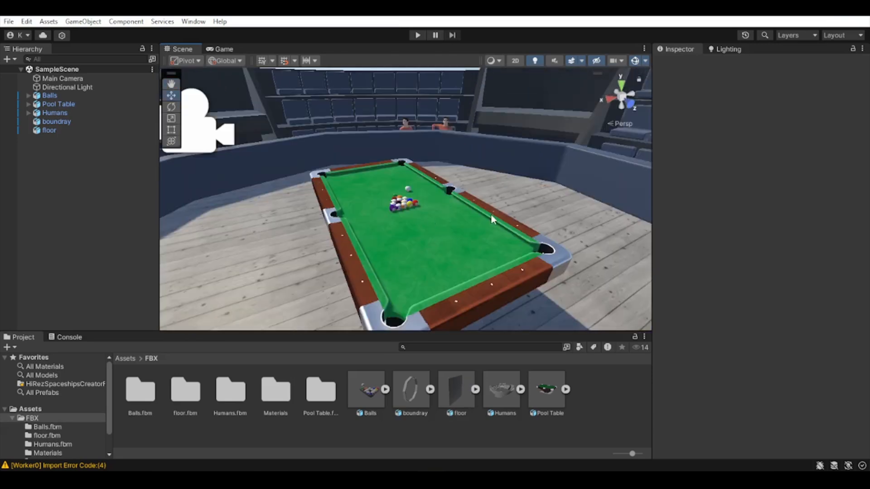